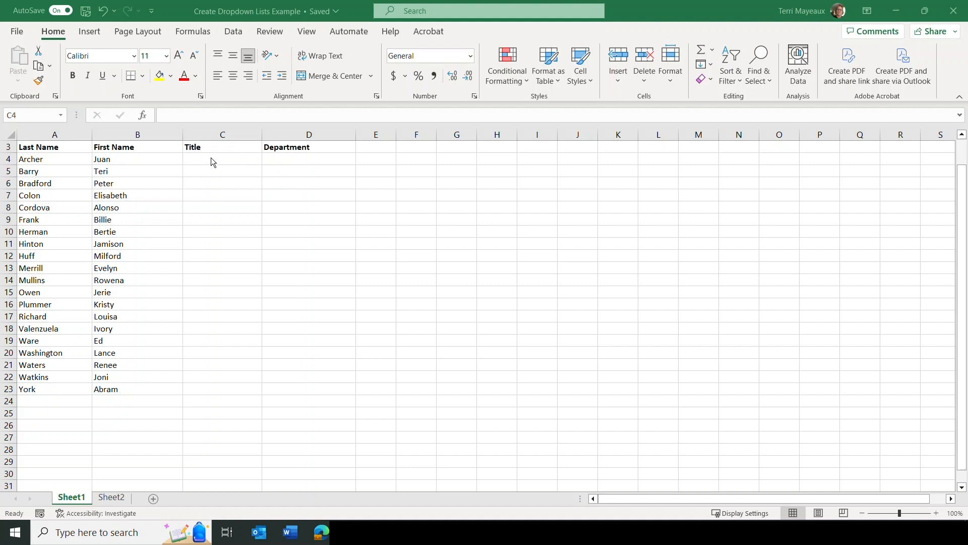
Format the titles list in A1:A18 of Sheet2 as a table with headers, using White, Table Style Light 1
left_click(211, 158)
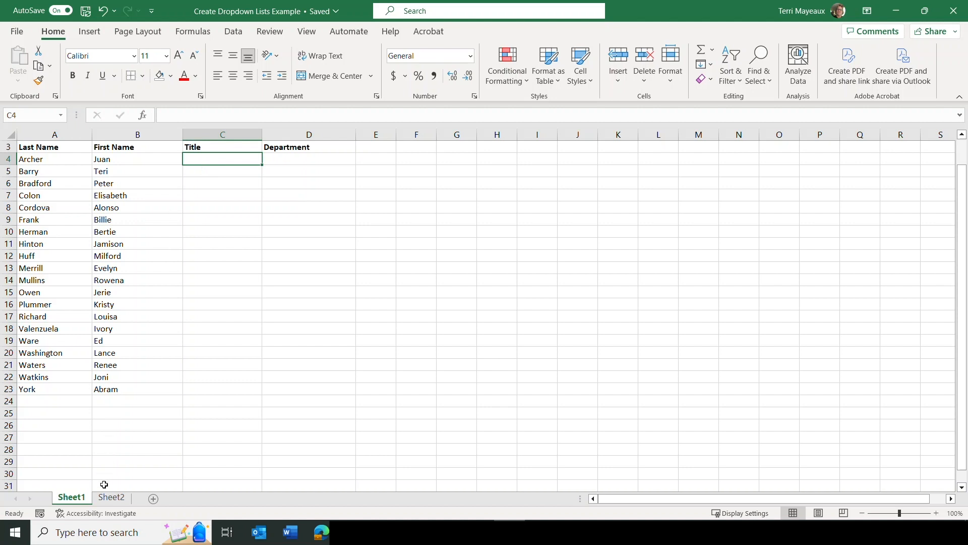
left_click(112, 498)
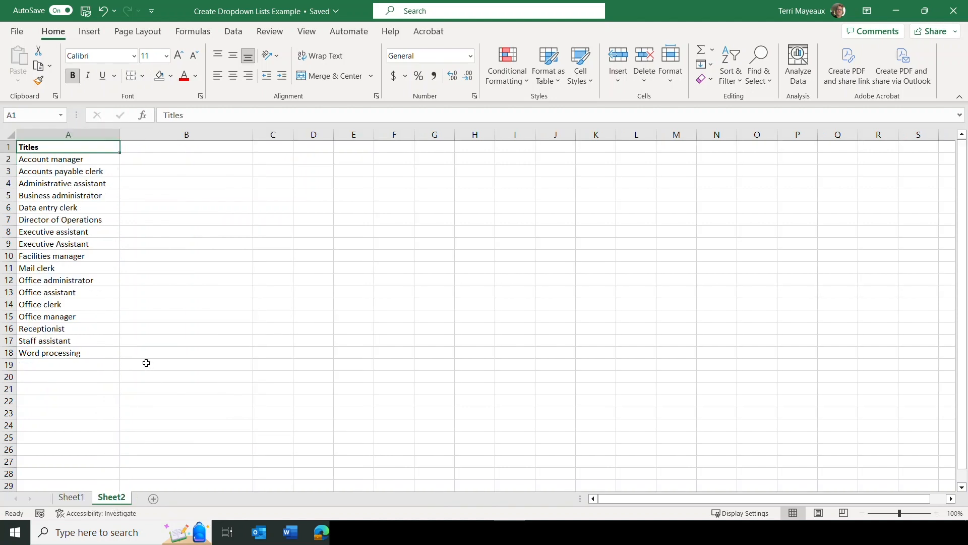
left_click_drag(80, 148, 92, 350)
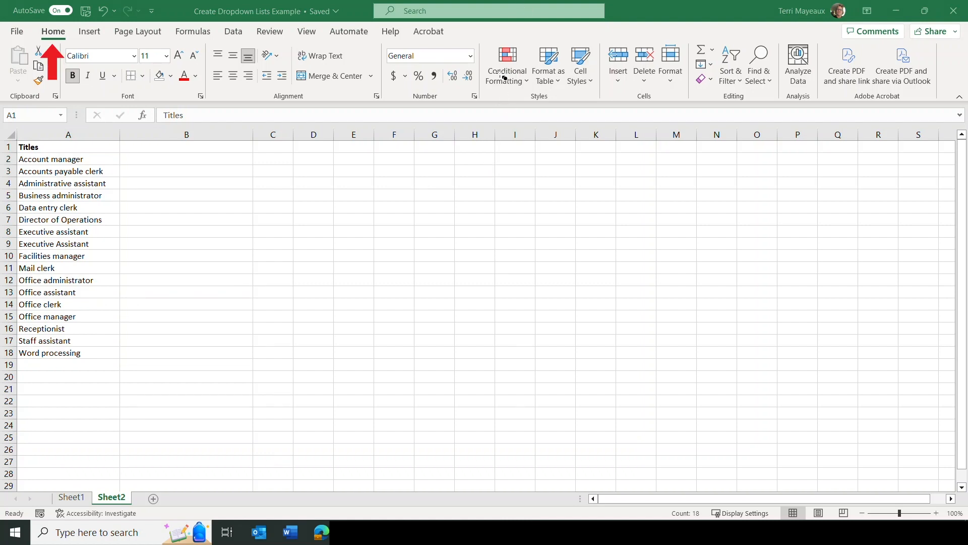
mouse_move(482, 45)
left_mouse_down()
mouse_move(499, 87)
mouse_move(526, 104)
mouse_move(605, 107)
left_mouse_up()
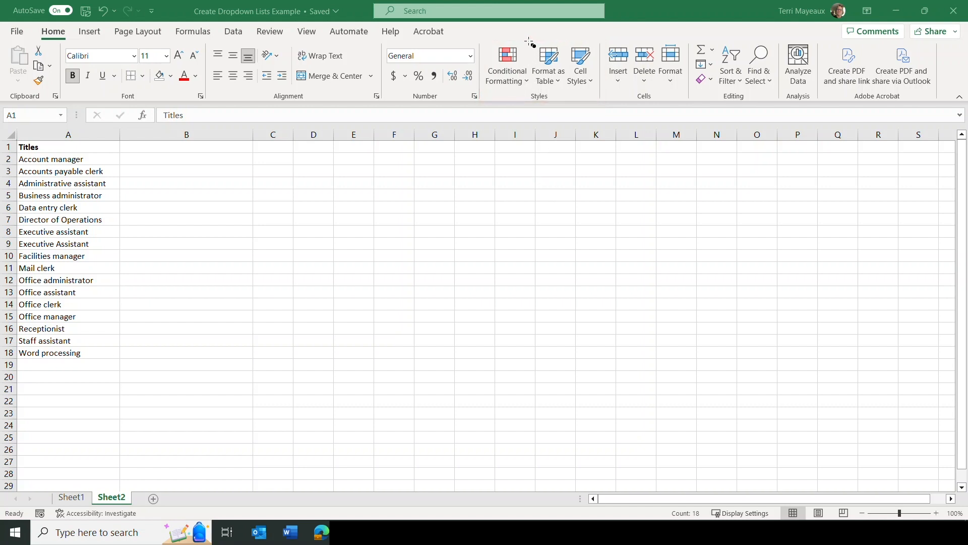
mouse_move(526, 42)
left_mouse_down()
mouse_move(536, 80)
mouse_move(573, 94)
left_mouse_up()
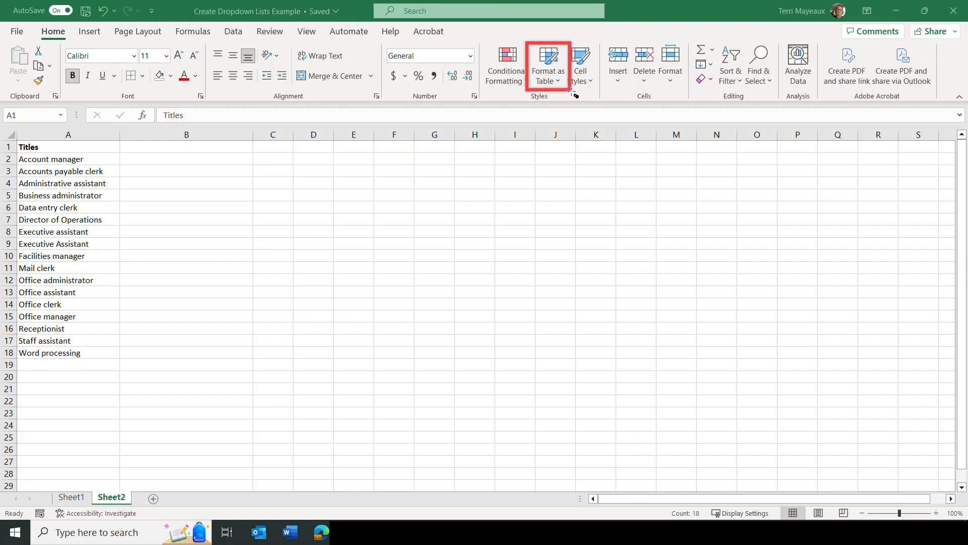
left_click_drag(571, 93, 571, 93)
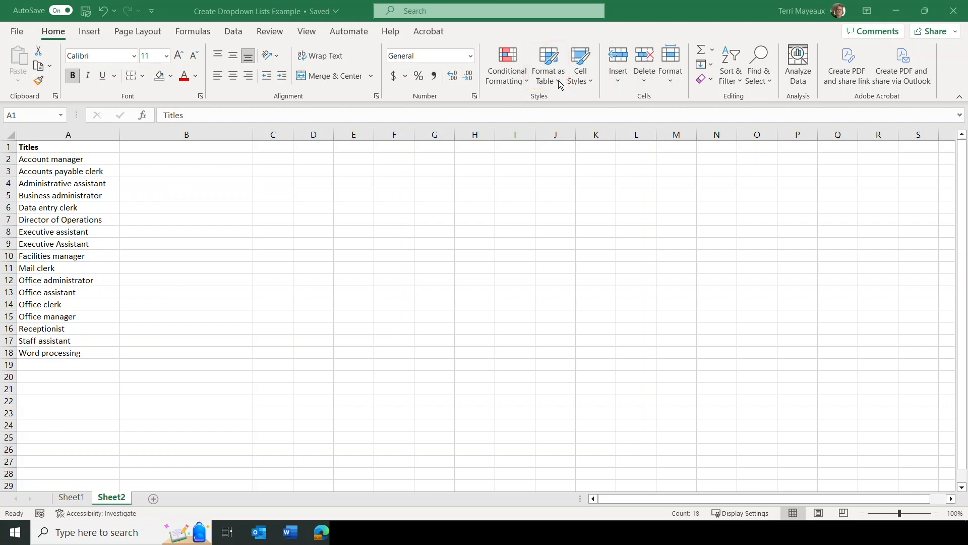
left_click(559, 85)
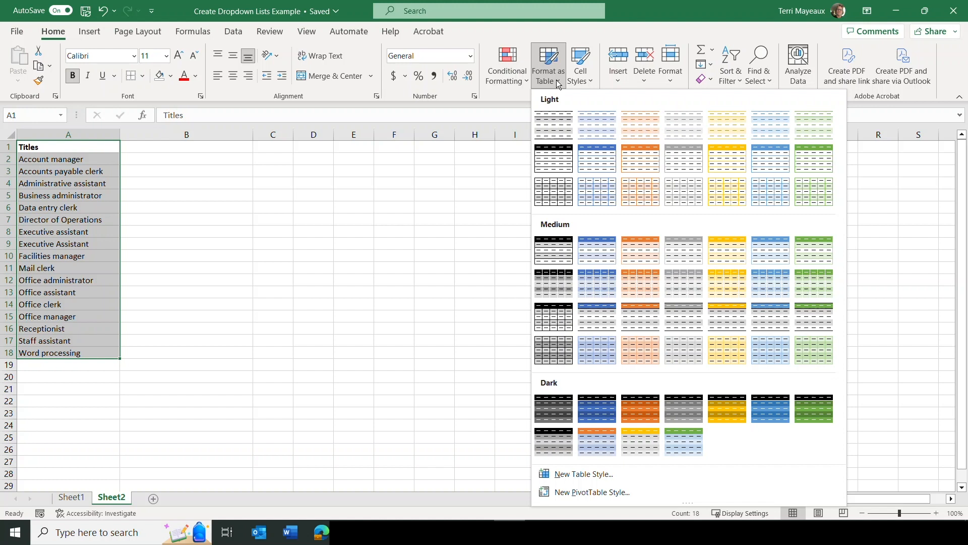
left_click(551, 127)
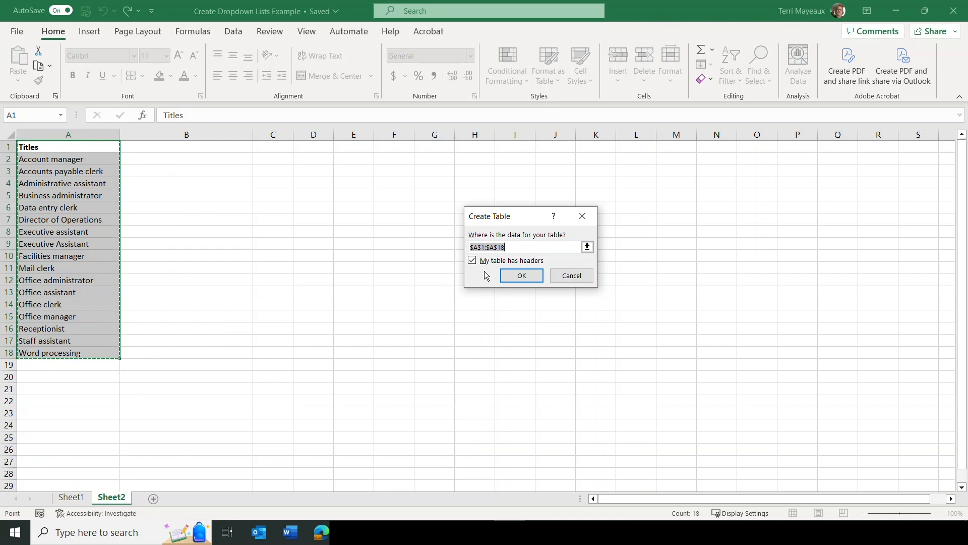
left_click(522, 277)
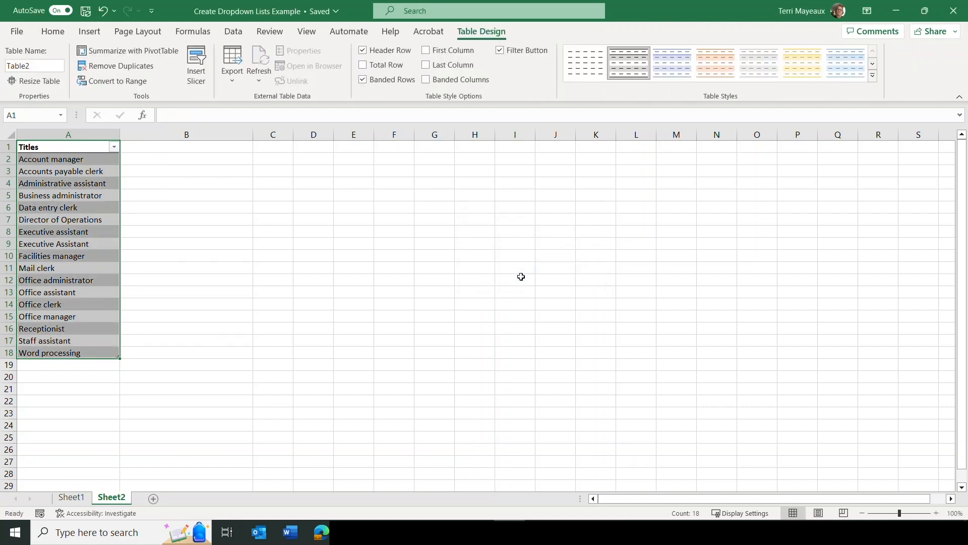
left_click(143, 150)
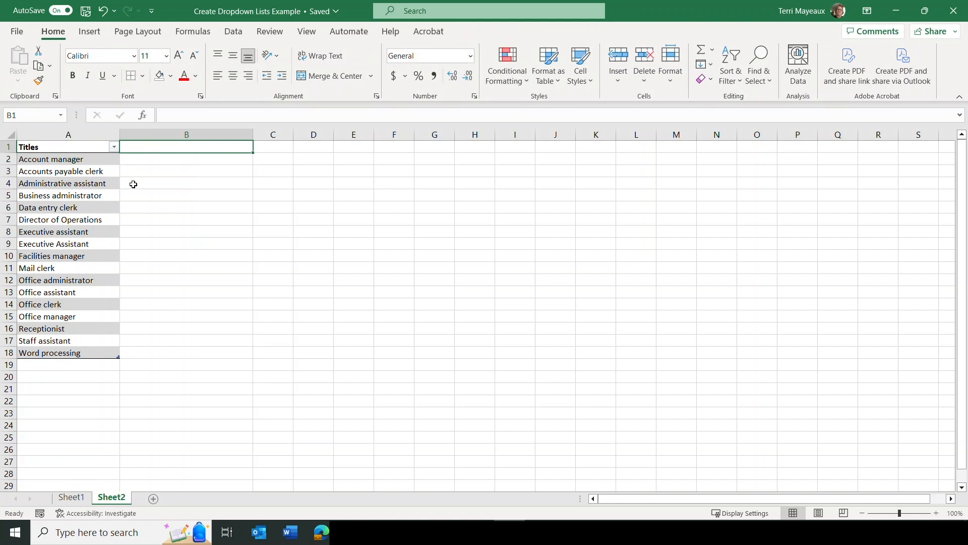
Start a data validation rule for cell C4 on Sheet1 that allows a List
left_click(76, 499)
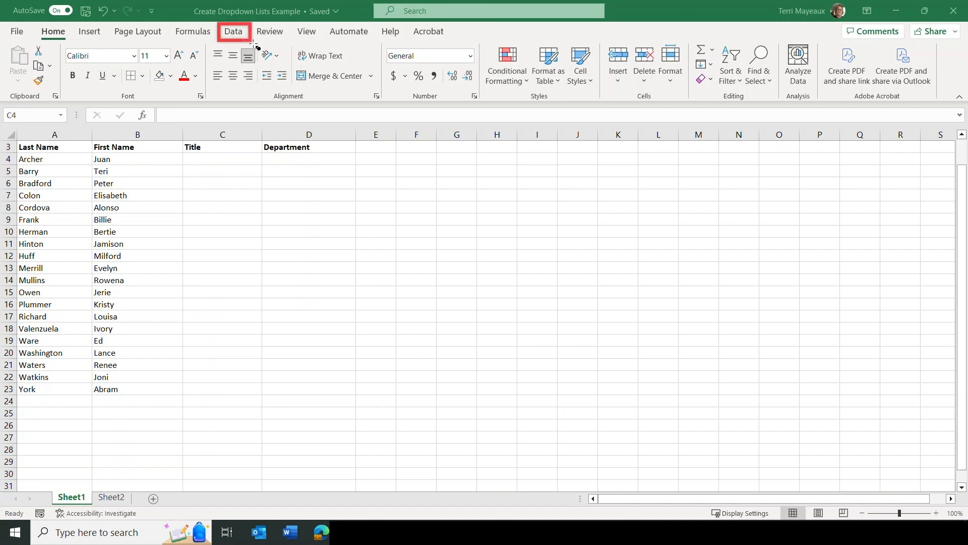
left_click(241, 34)
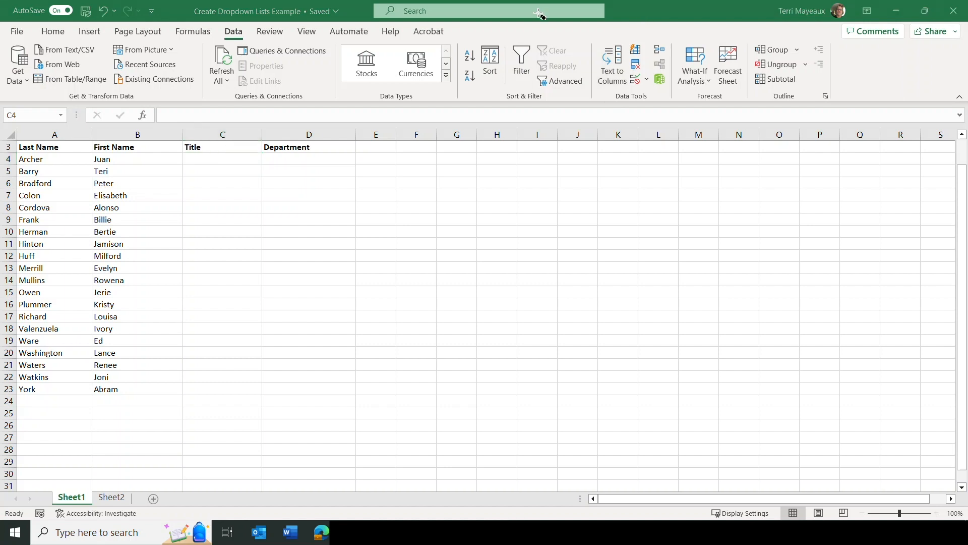
mouse_move(592, 39)
left_mouse_down()
mouse_move(611, 108)
mouse_move(676, 108)
left_mouse_up()
left_click(646, 80)
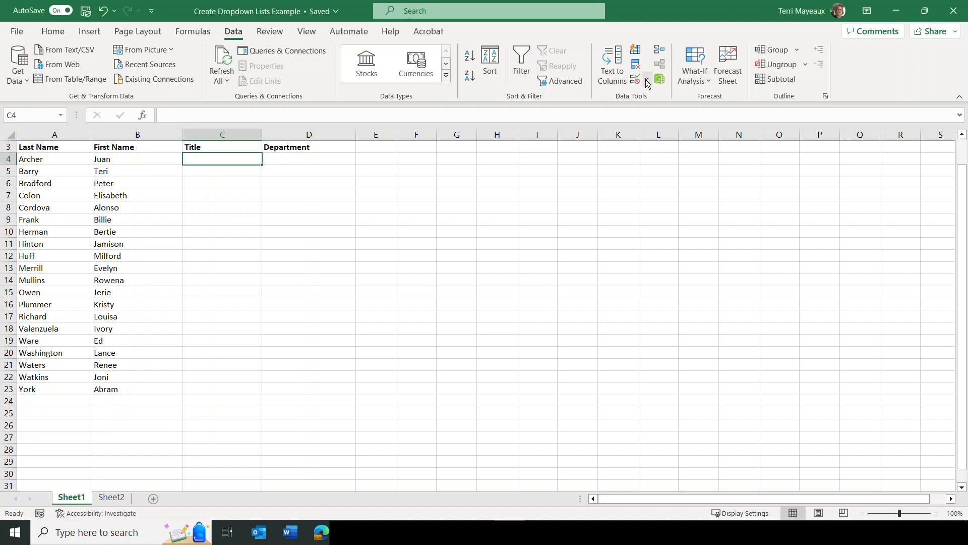
left_click(648, 81)
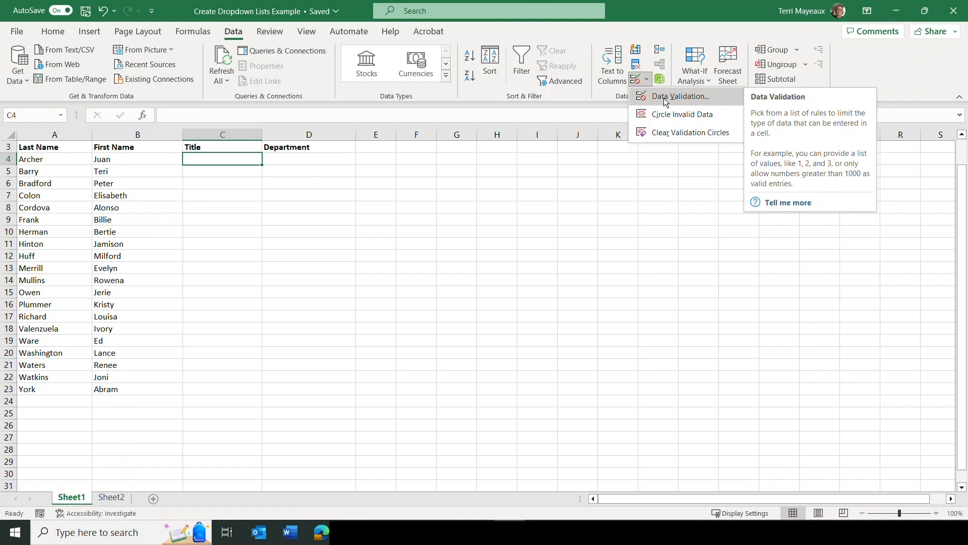
left_click(701, 97)
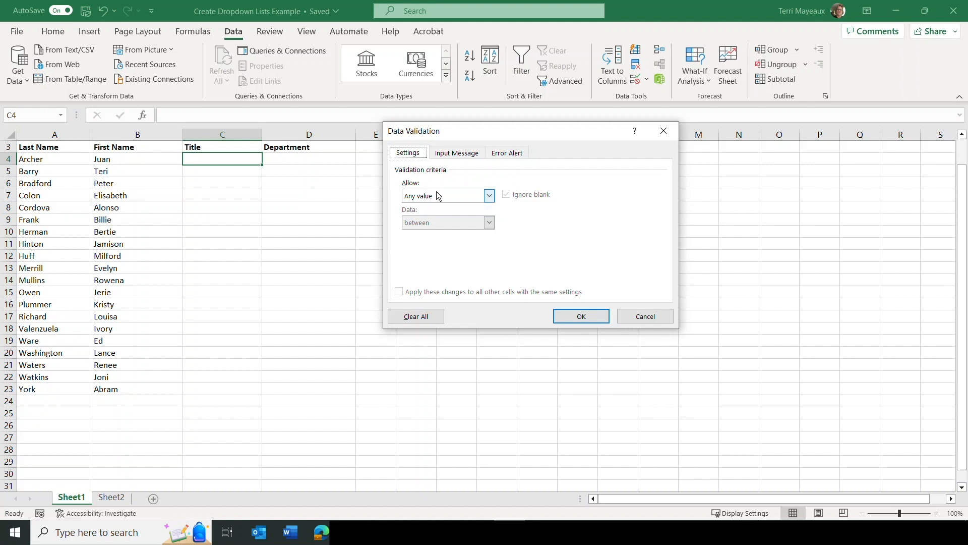
left_click(489, 197)
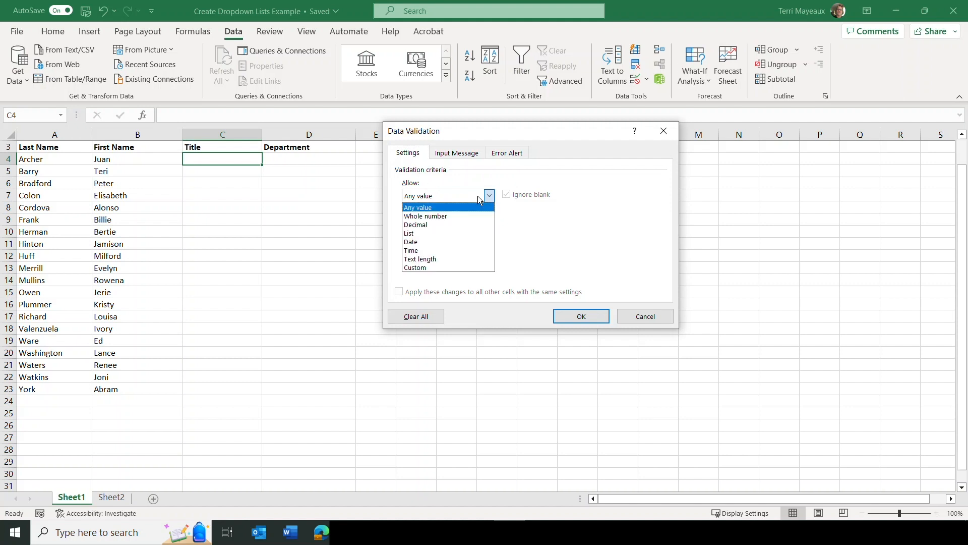
left_click(421, 233)
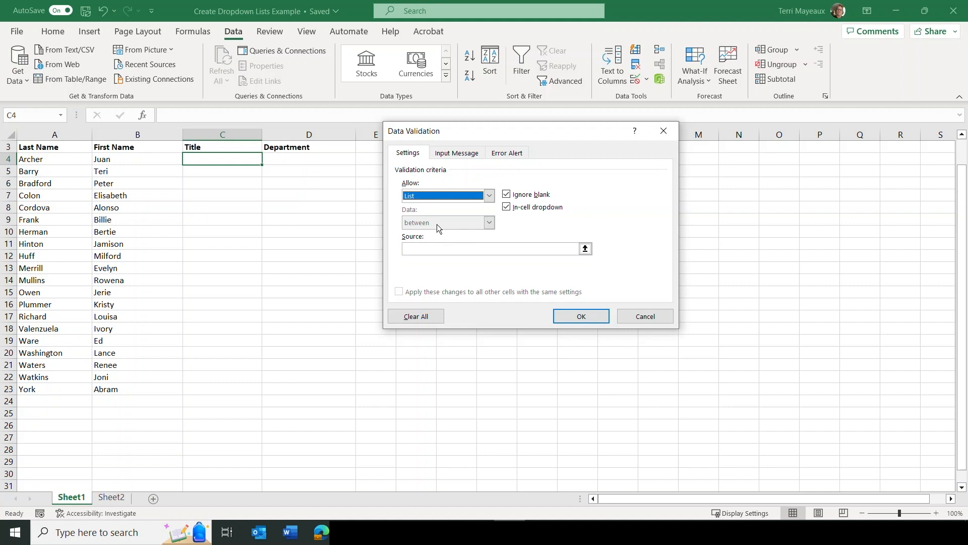
Set the validation list's source to =Sheet2!$A$2:$A$18 and apply the rule
left_click(427, 248)
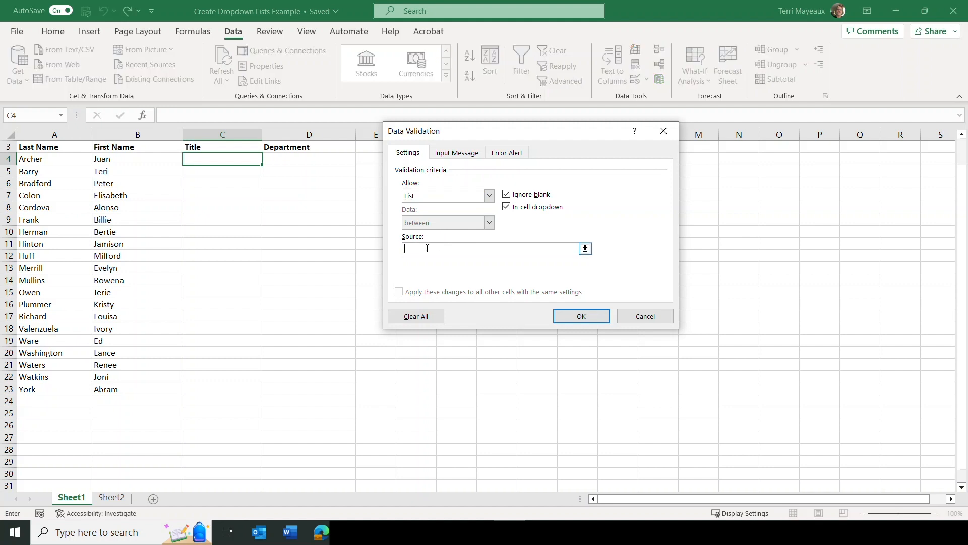
left_click(586, 249)
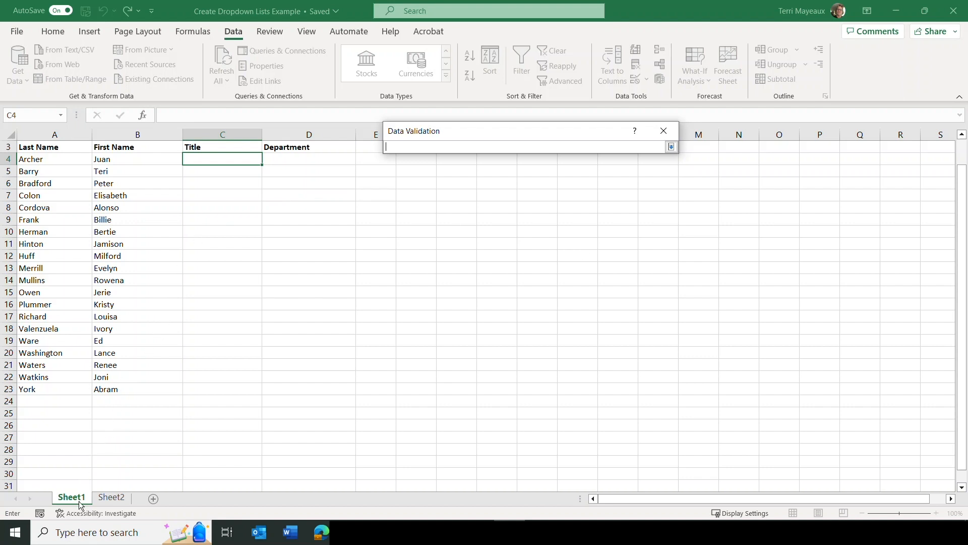
left_click(121, 498)
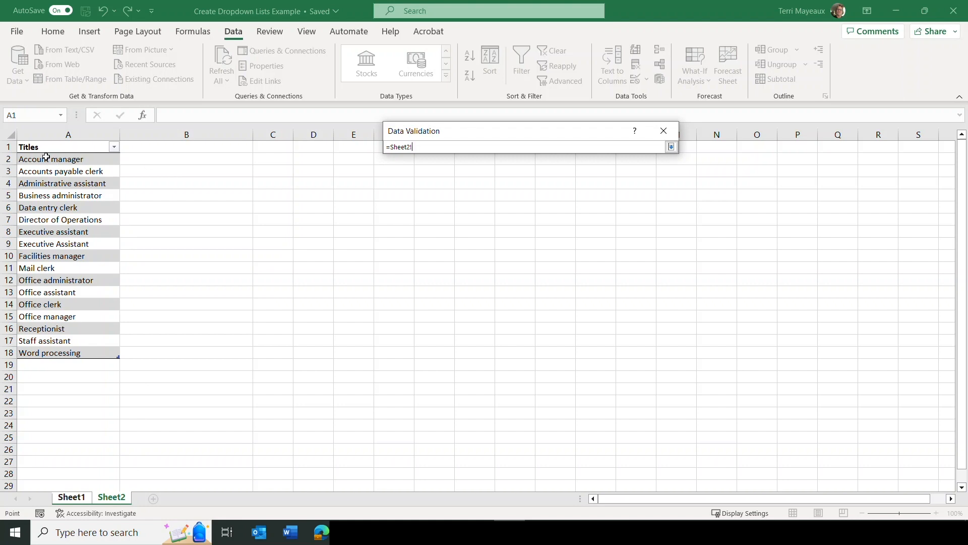
left_click_drag(51, 158, 76, 352)
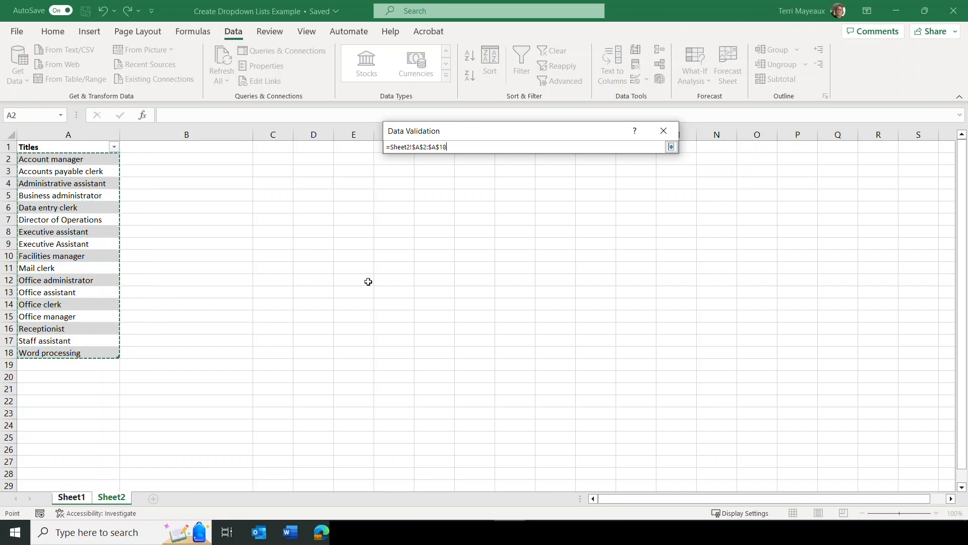
left_click(672, 146)
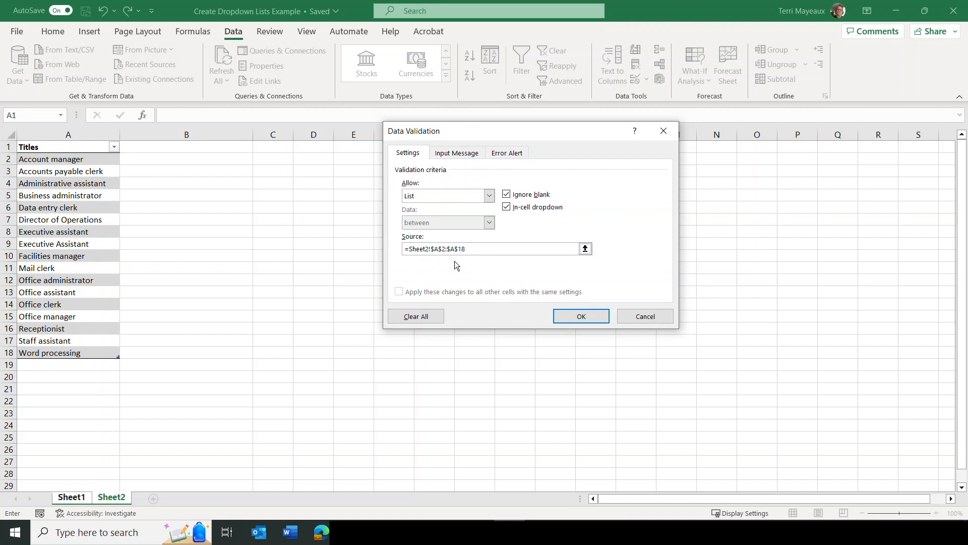
left_click(585, 319)
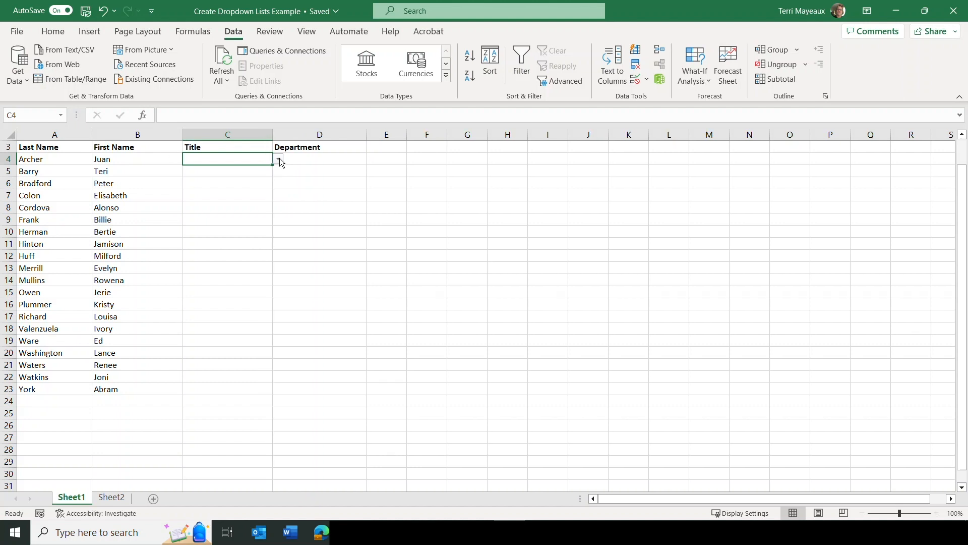
Copy C4's dropdown down the Title column through C23 and check the list in cells C7 and C11
left_click(279, 159)
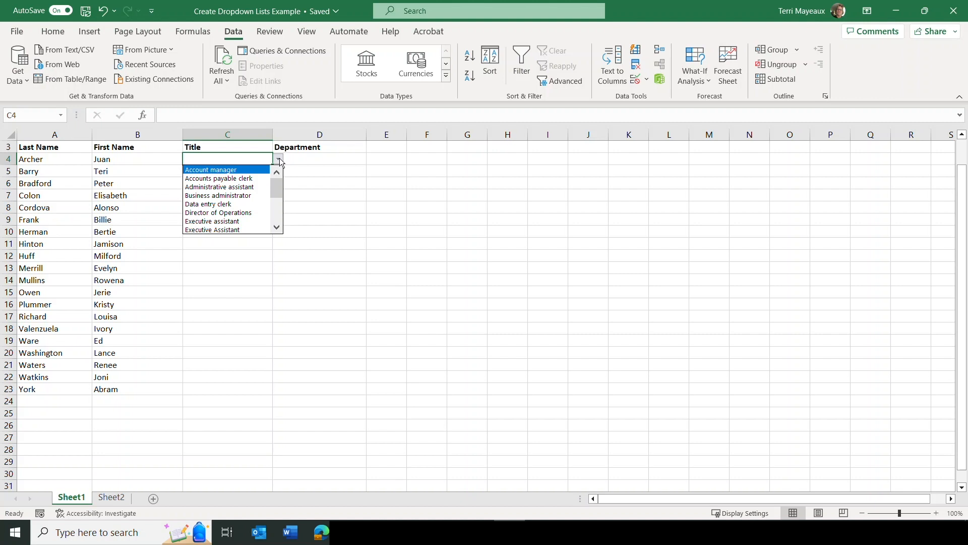
key("Escape")
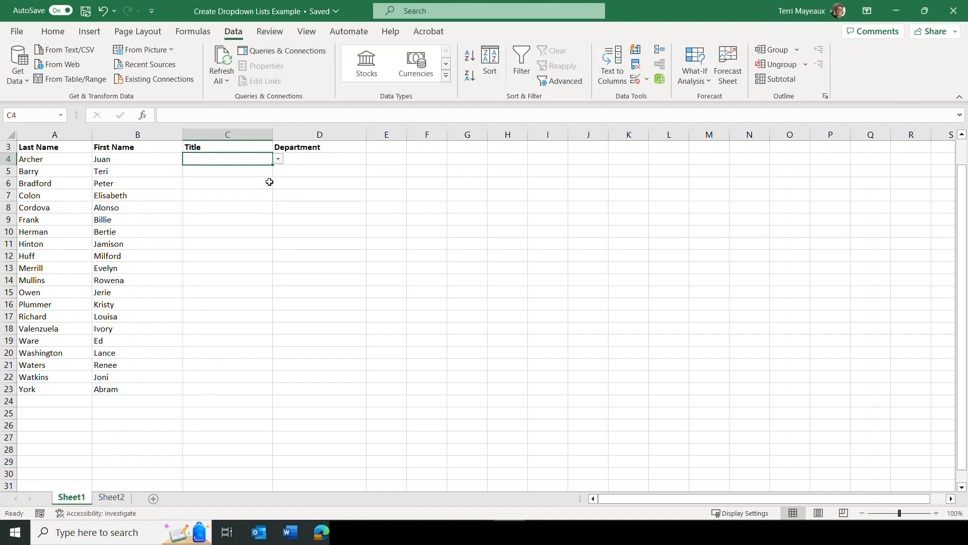
left_click_drag(272, 166, 265, 392)
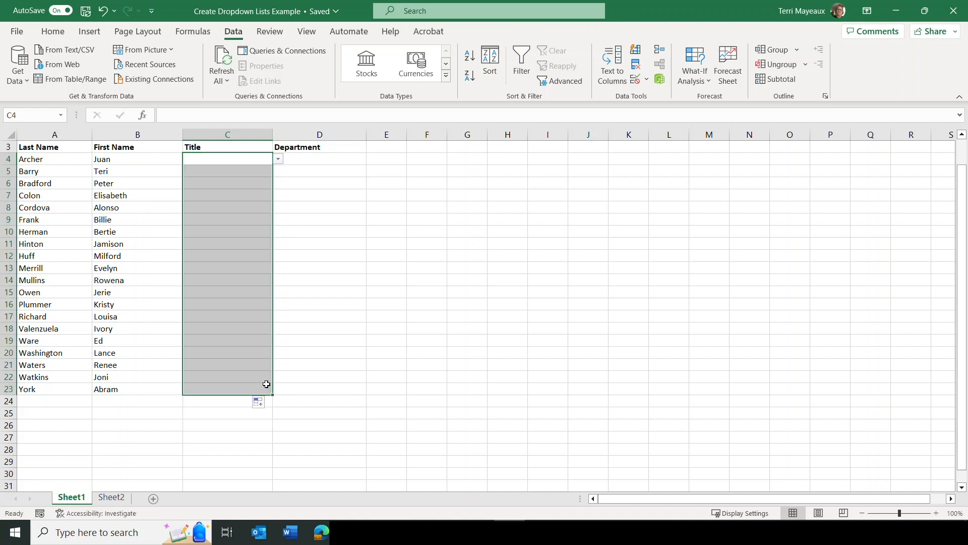
left_click(225, 171)
left_click(222, 196)
left_click(278, 196)
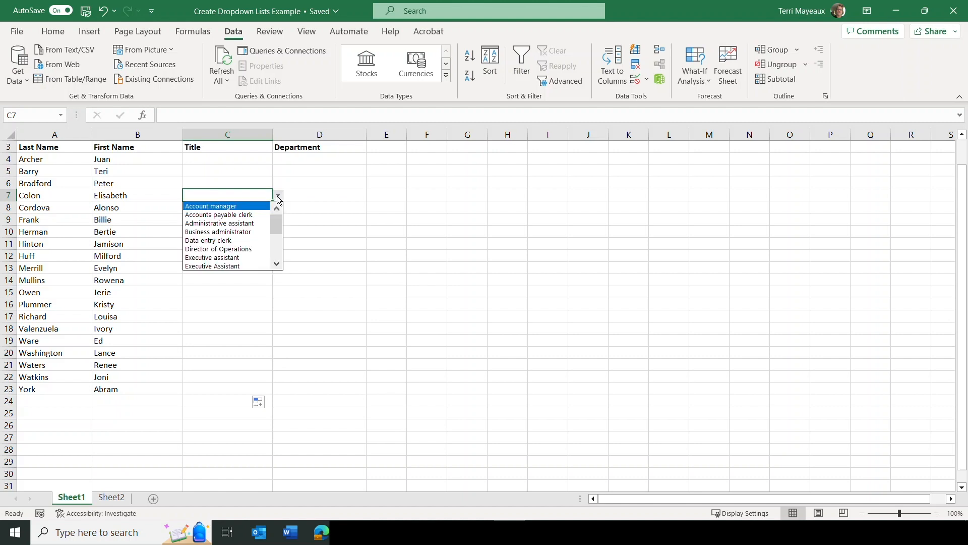
left_click(278, 197)
left_click(222, 243)
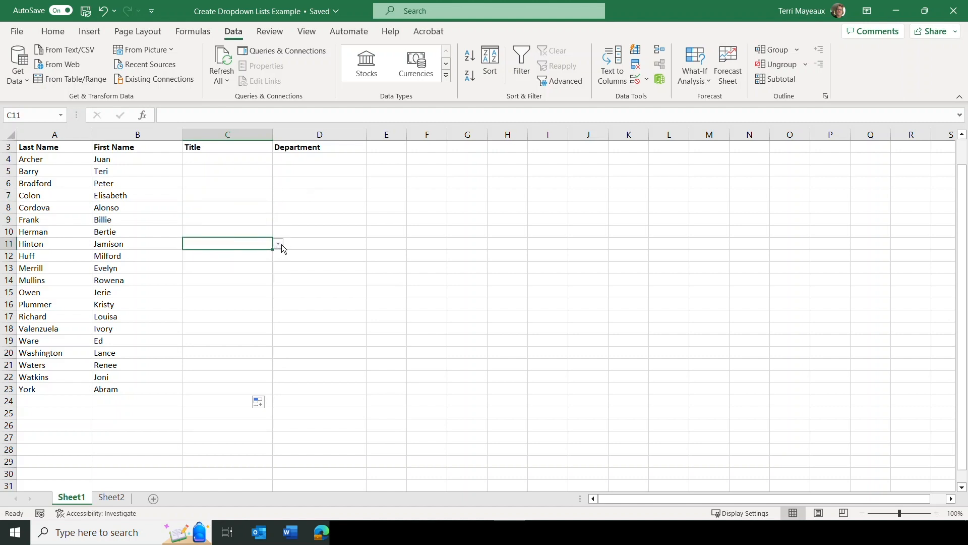
left_click(278, 244)
Choose titles from the dropdowns: Accounts payable clerk in C4, Executive assistant in C5 and Account manager in C6
left_click(212, 159)
left_click(211, 158)
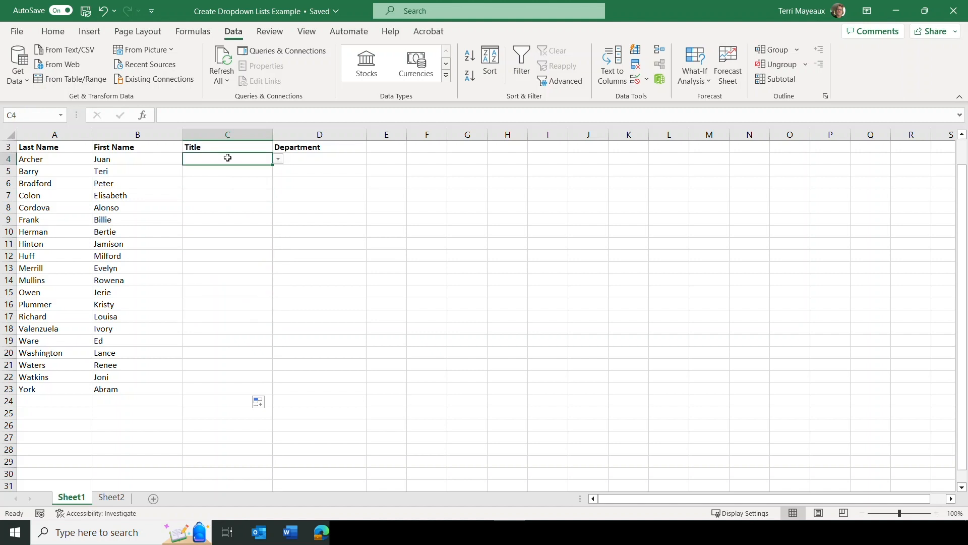
left_click(278, 158)
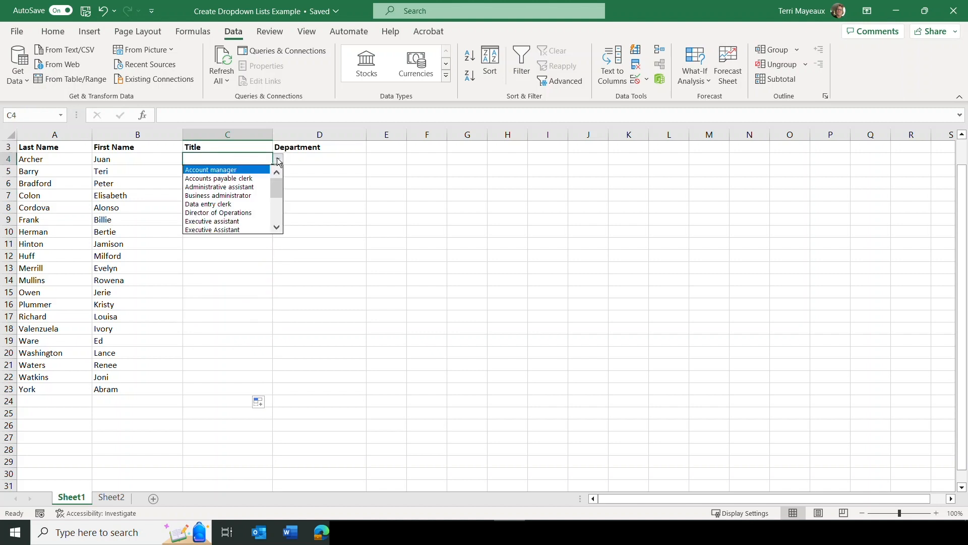
left_click(241, 181)
left_click(228, 173)
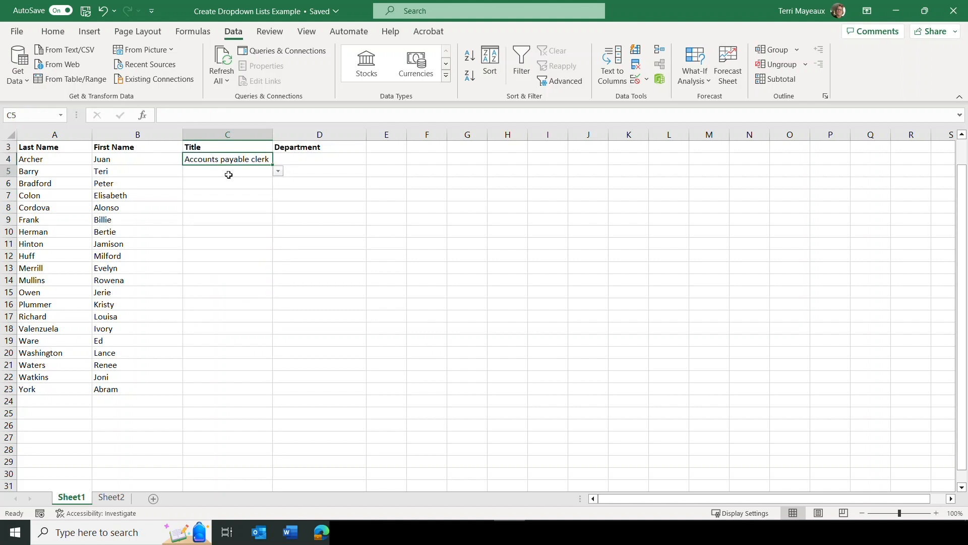
left_click(278, 172)
left_click(236, 234)
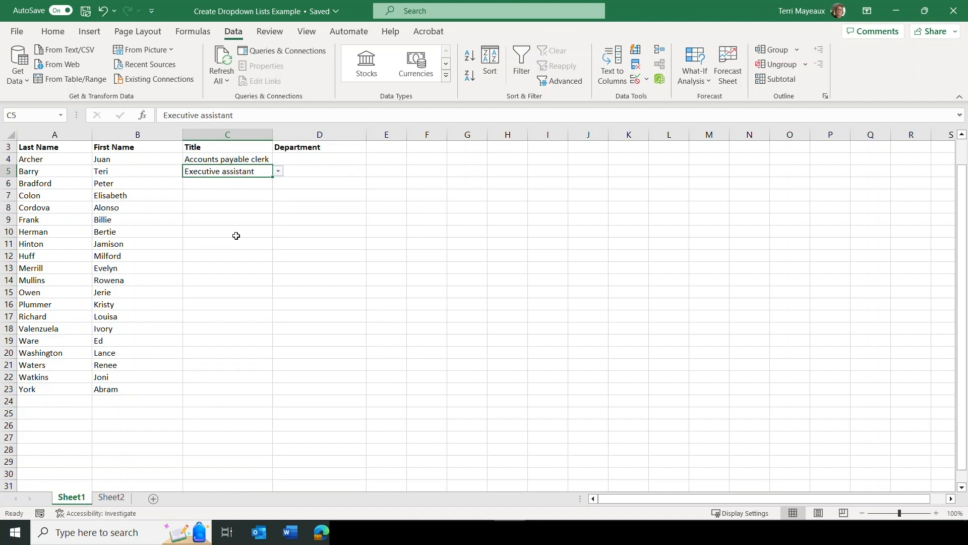
left_click(216, 184)
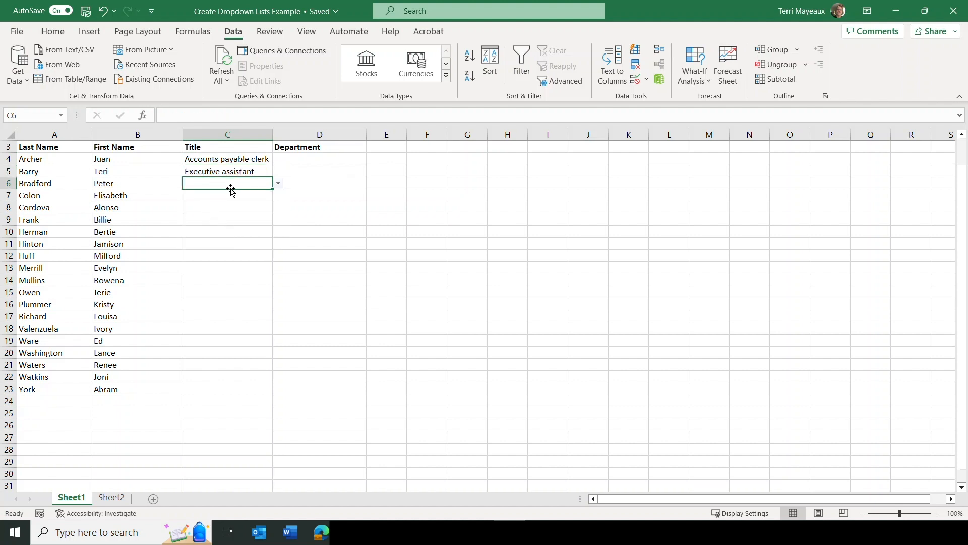
left_click(278, 183)
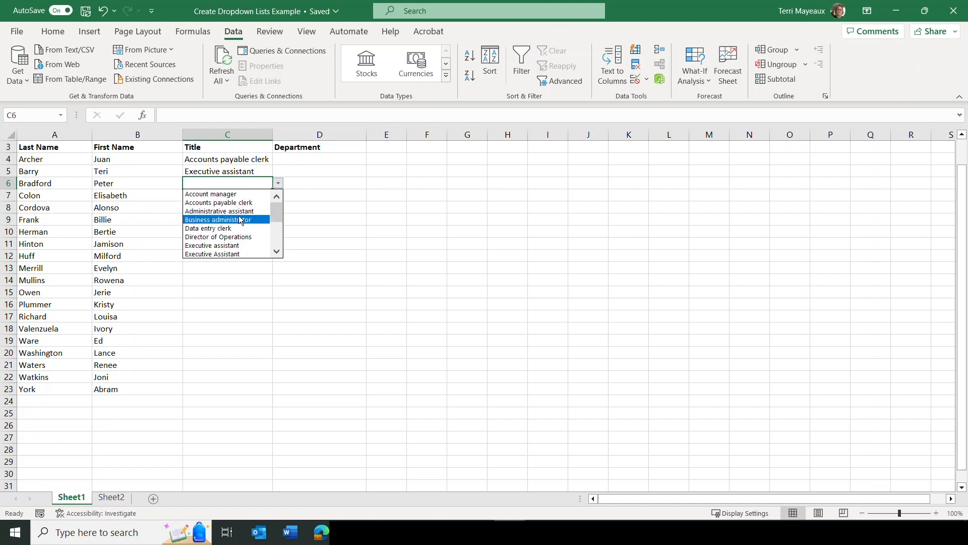
left_click(228, 195)
left_click(202, 195)
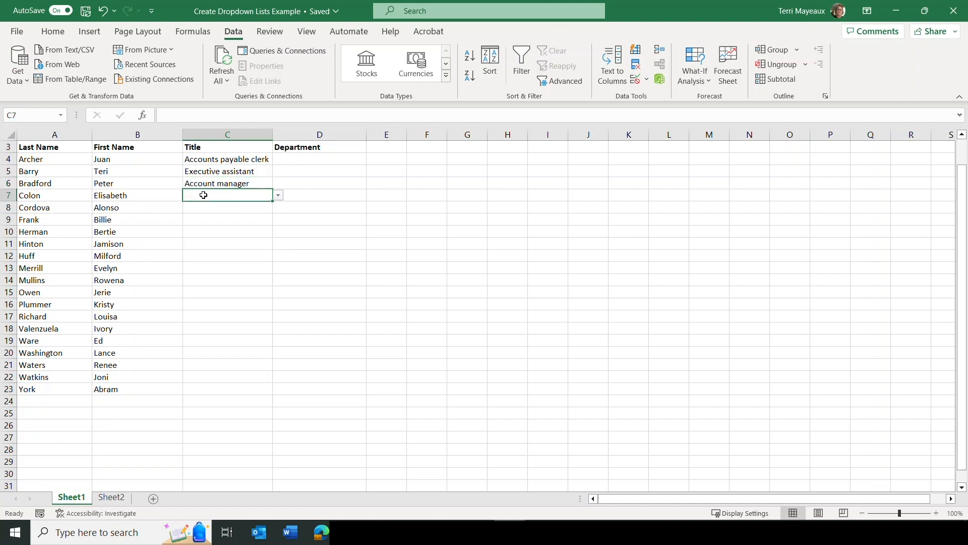
Choose Business administrator from the dropdown in C7 and open the title list in C8
left_click(278, 195)
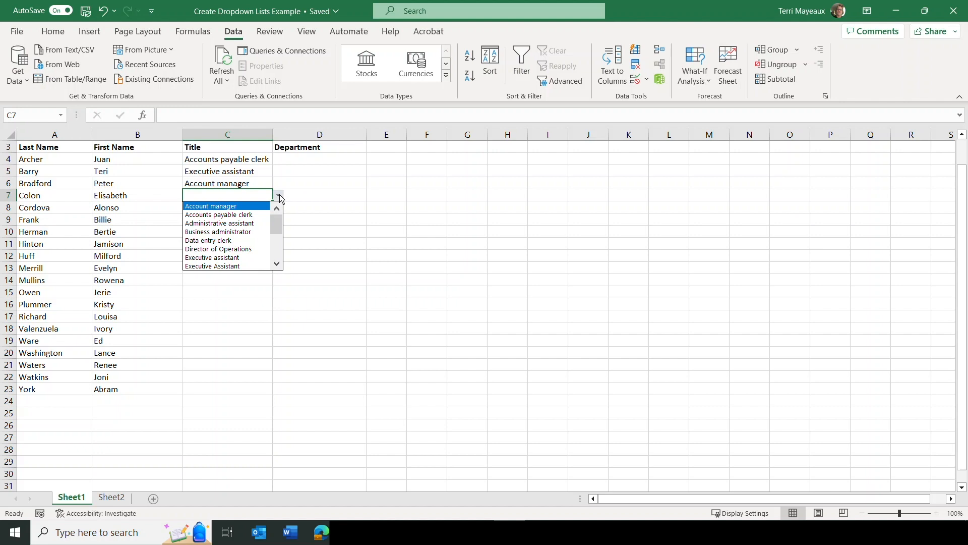
left_click(220, 235)
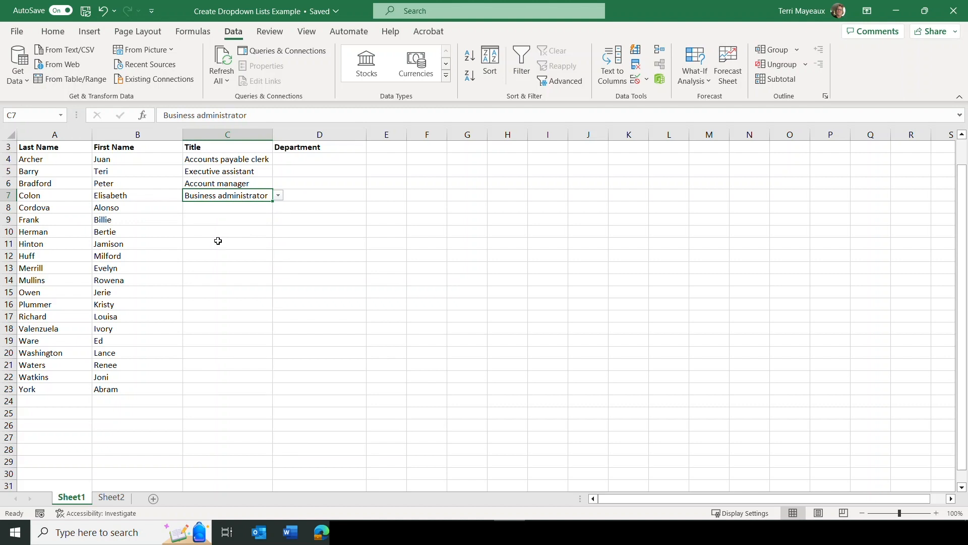
left_click(240, 207)
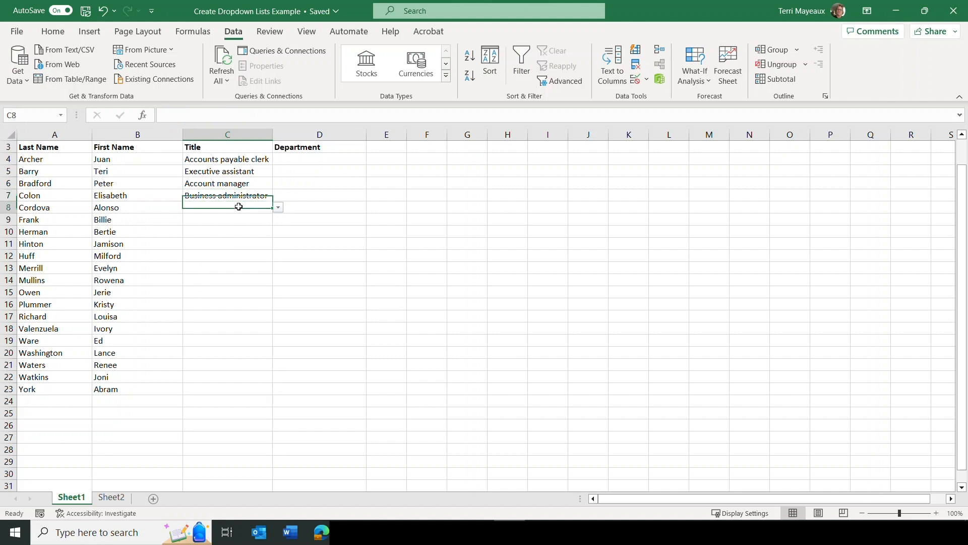
left_click(279, 208)
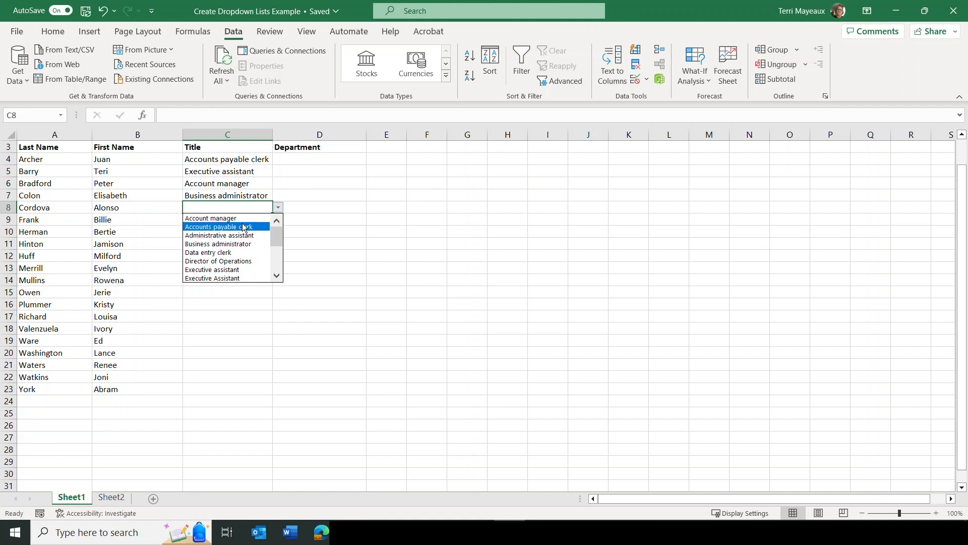
On Sheet2, change the title in A3 to Accounts payable clerk 1
left_click(112, 497)
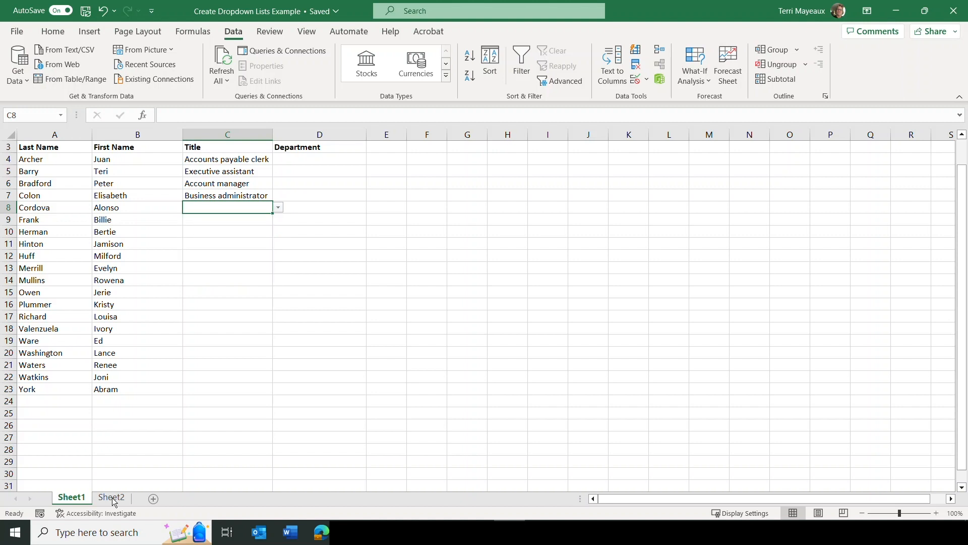
left_click(112, 497)
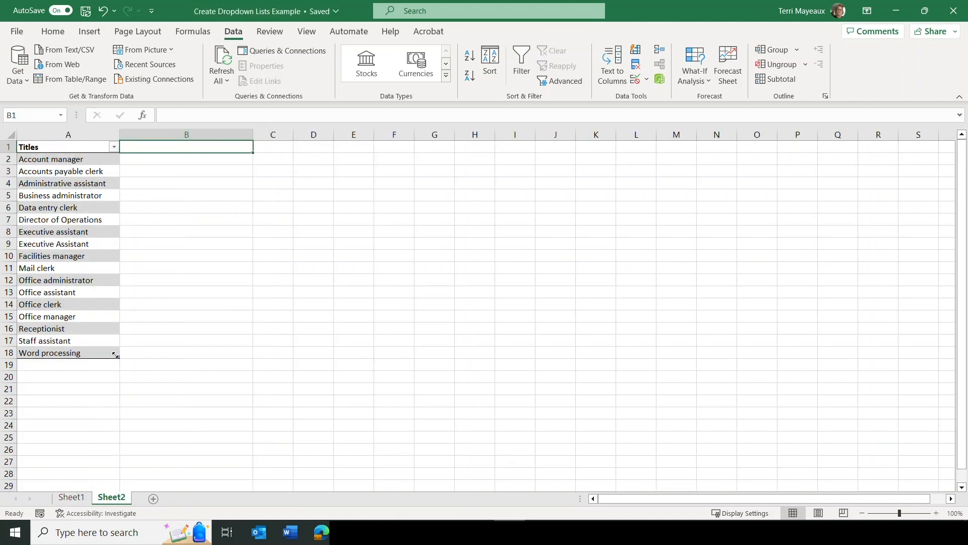
left_click(85, 172)
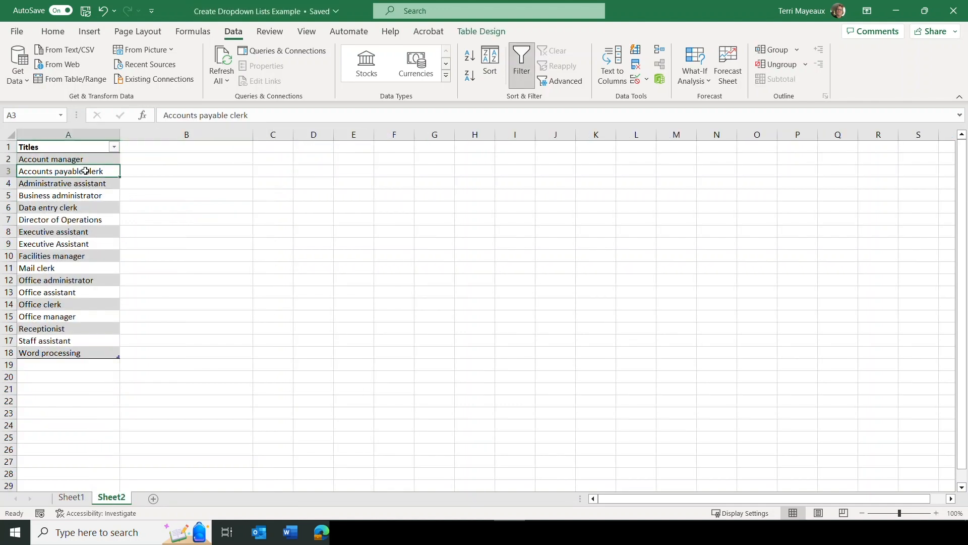
double_click(112, 171)
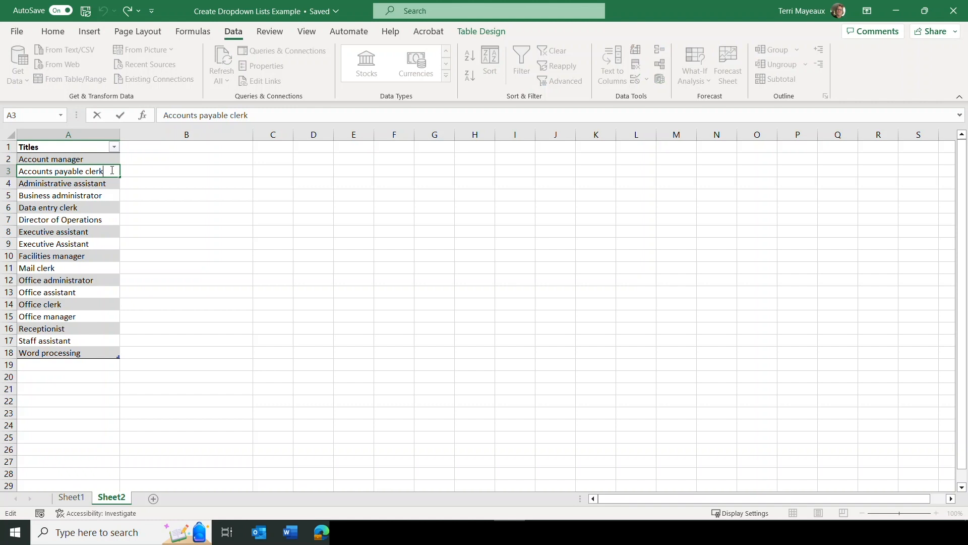
Insert a row above Administrative assistant in the titles table and enter Accounts payable clerk 2 in A4
left_click(14, 184)
right_click(15, 184)
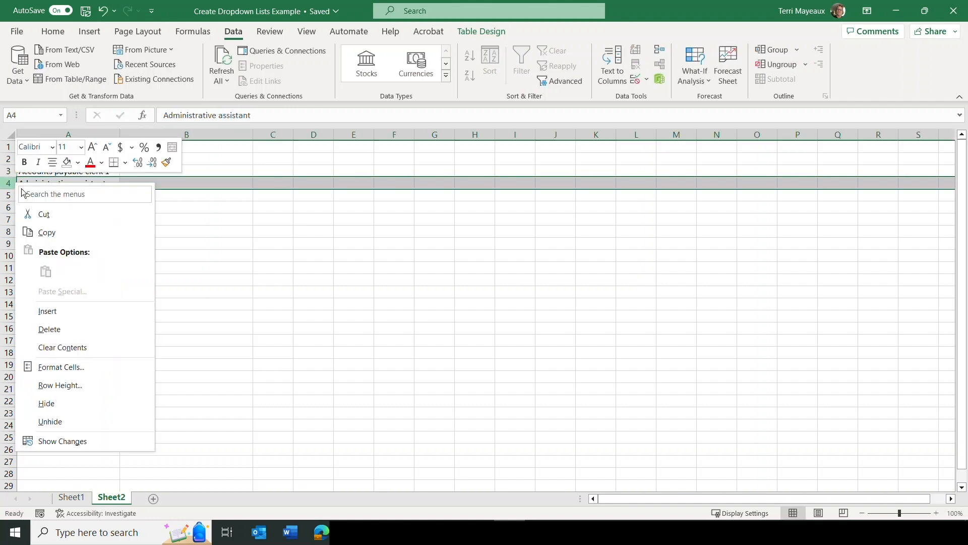
left_click(70, 311)
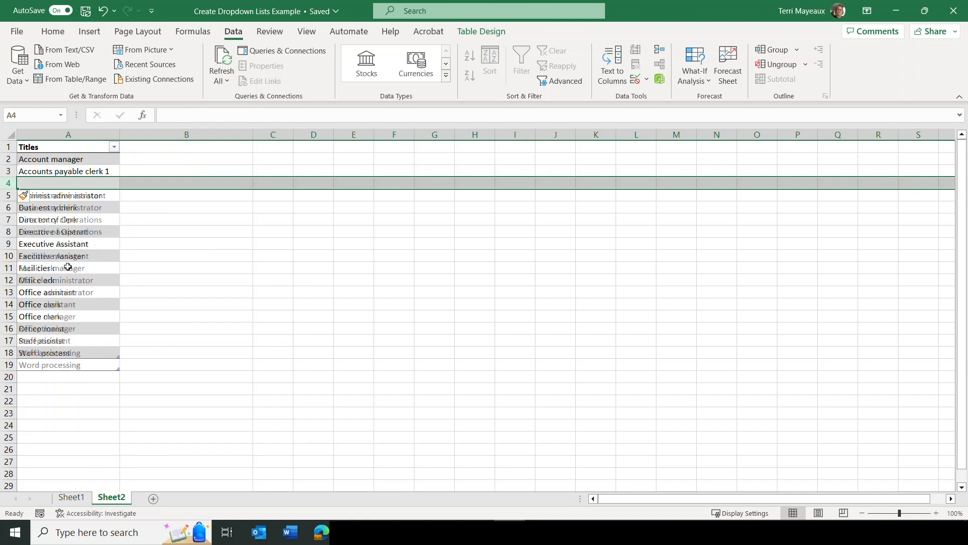
left_click(60, 183)
key("ctrl+apostrophe")
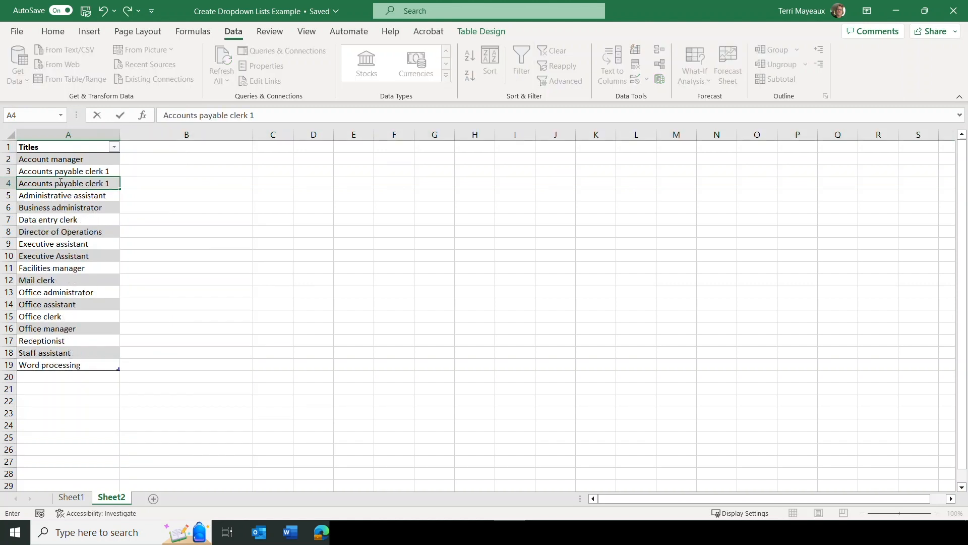
key("BackSpace")
type("2")
left_click(138, 182)
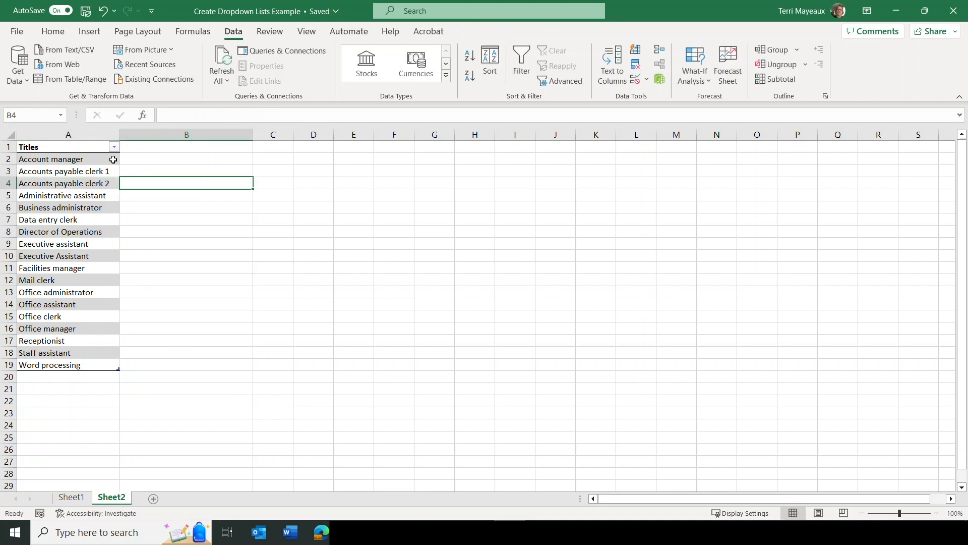
On Sheet1, choose Accounts payable clerk 2 from the dropdown in C8 and autofit the Title column's width
left_click(65, 503)
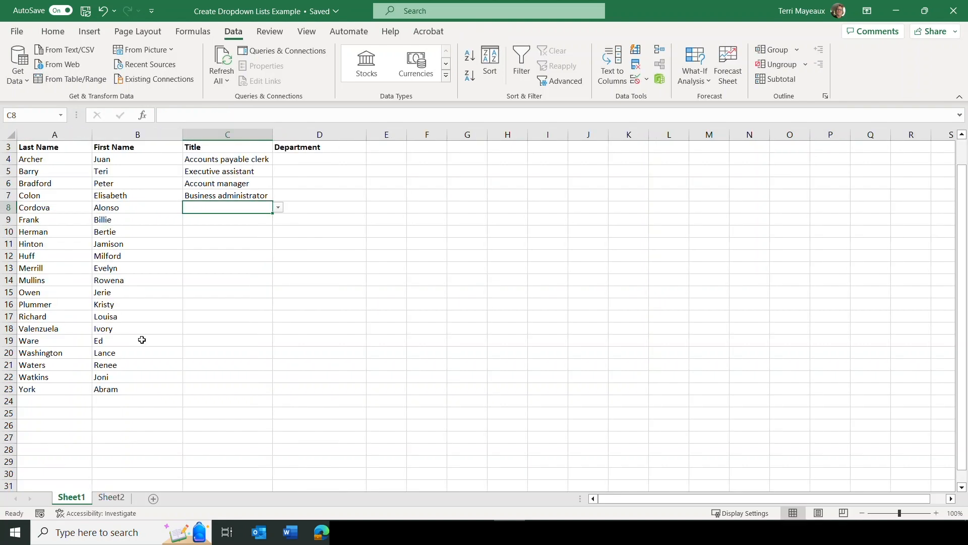
left_click(278, 208)
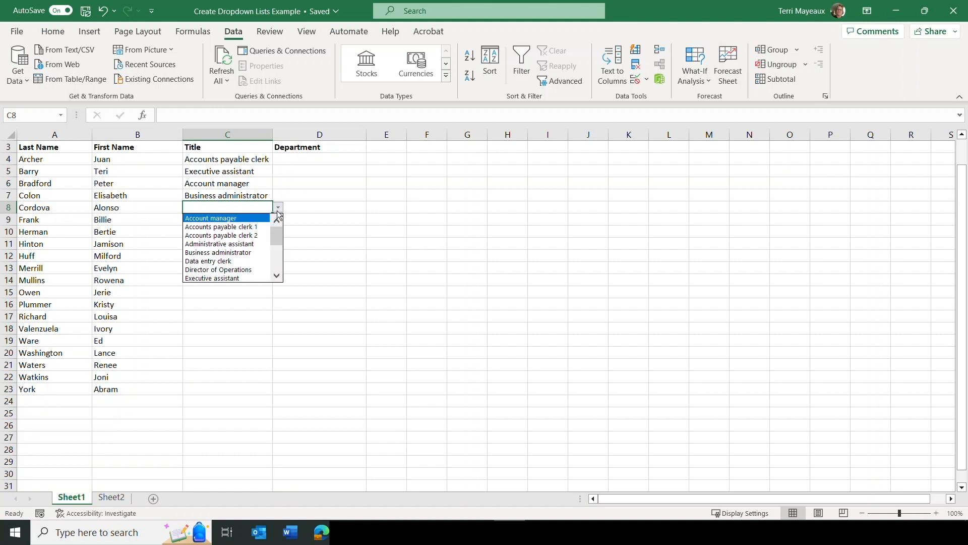
left_click(256, 236)
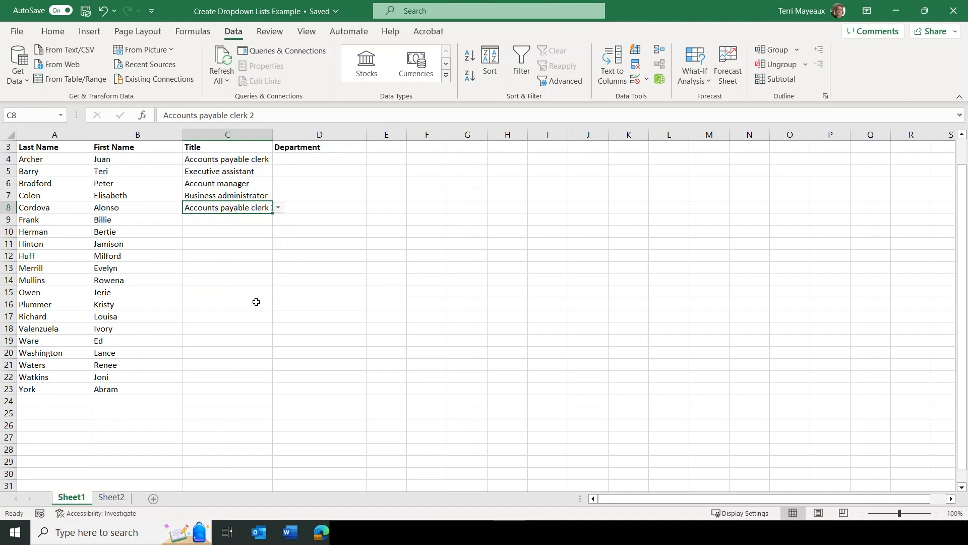
left_click_drag(273, 133, 273, 133)
double_click(273, 133)
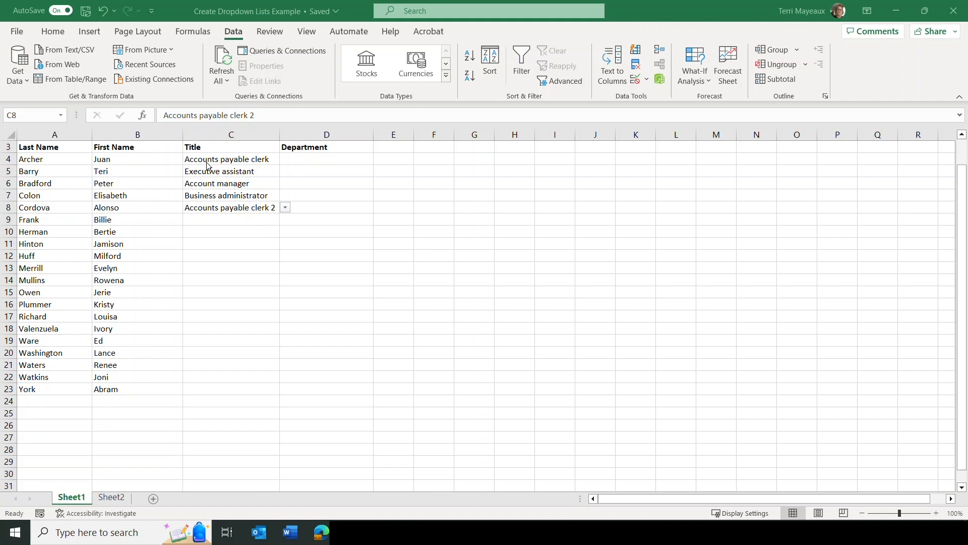
Change the title in C4 to Accounts payable clerk 1 using its dropdown
left_click(258, 160)
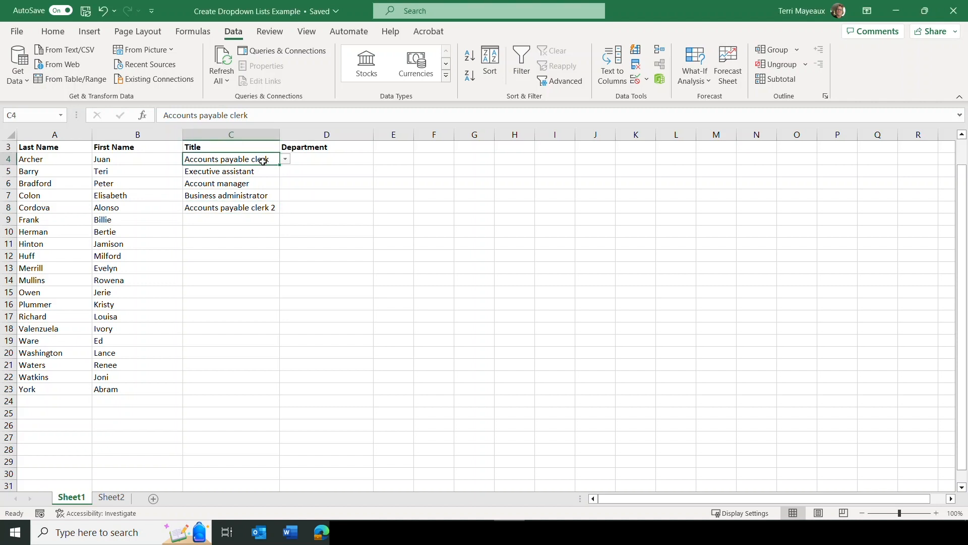
left_click(286, 160)
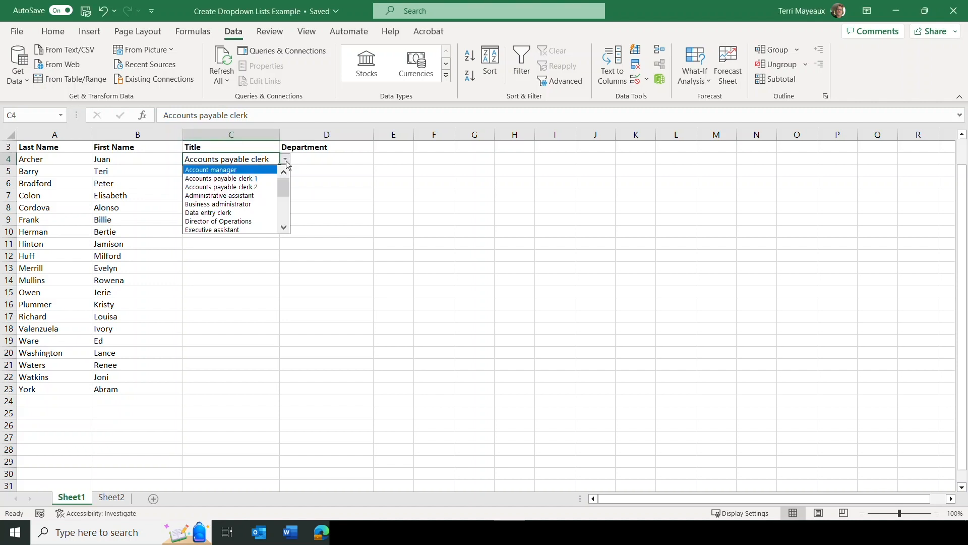
left_click(263, 179)
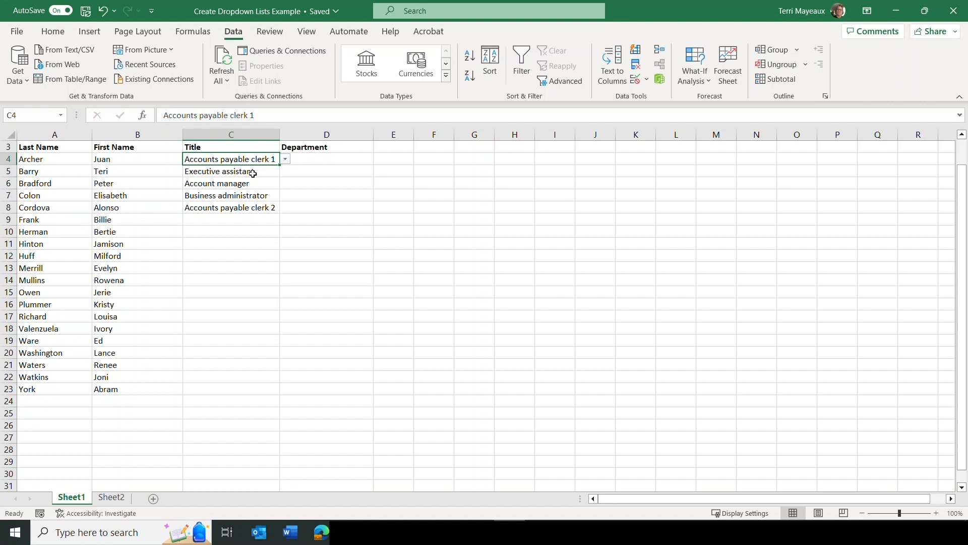
Review the titles table on Sheet2 and start a data validation rule for D4 on Sheet1 that allows a List
left_click(110, 497)
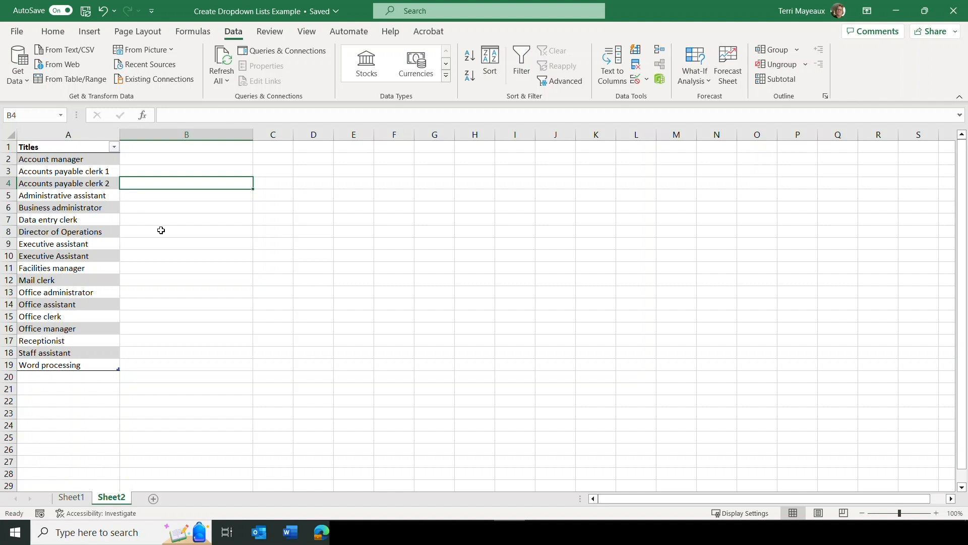
key("ctrl+Page_Up")
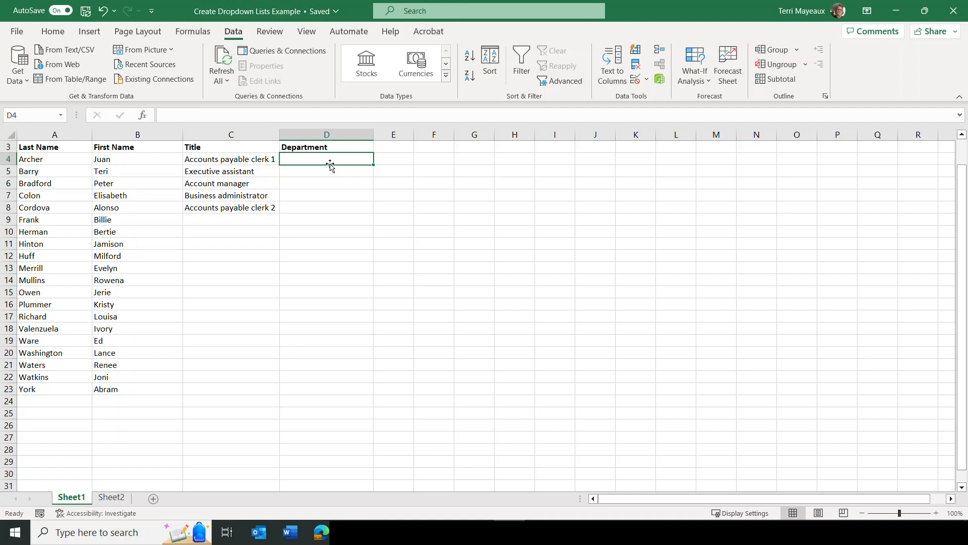
left_click(648, 81)
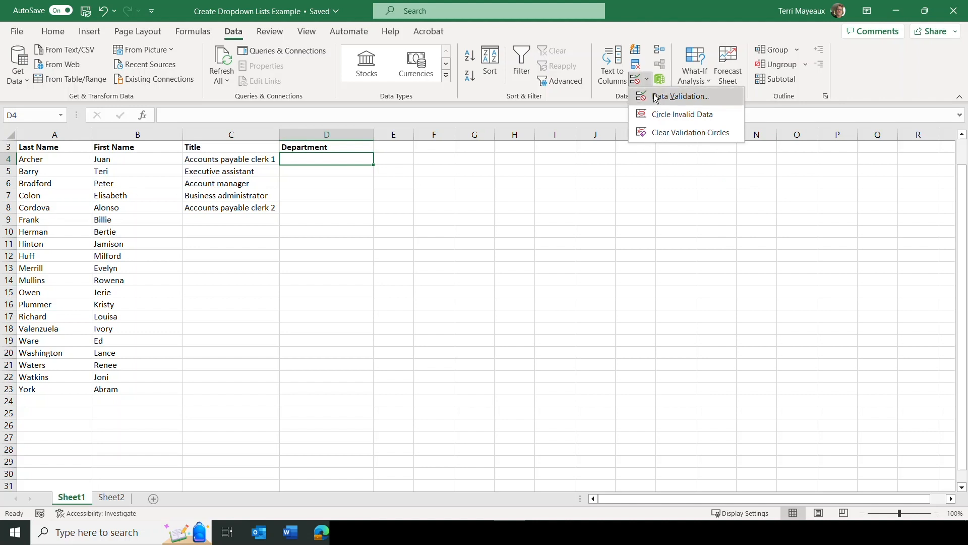
left_click(657, 99)
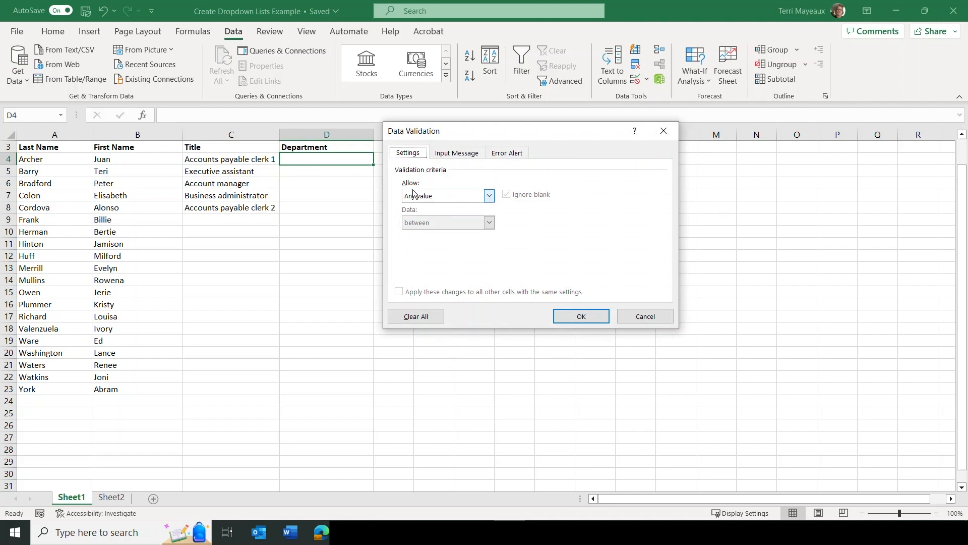
left_click(490, 197)
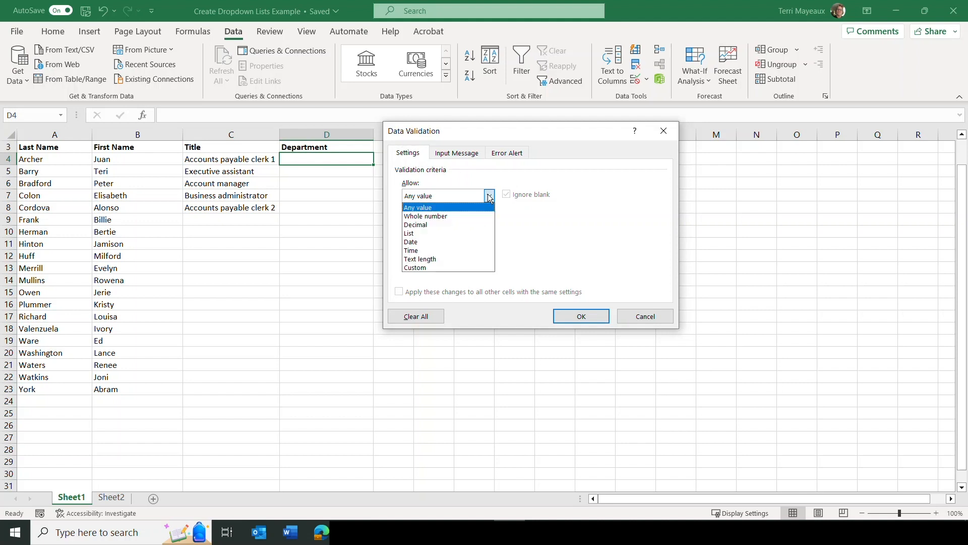
left_click(424, 233)
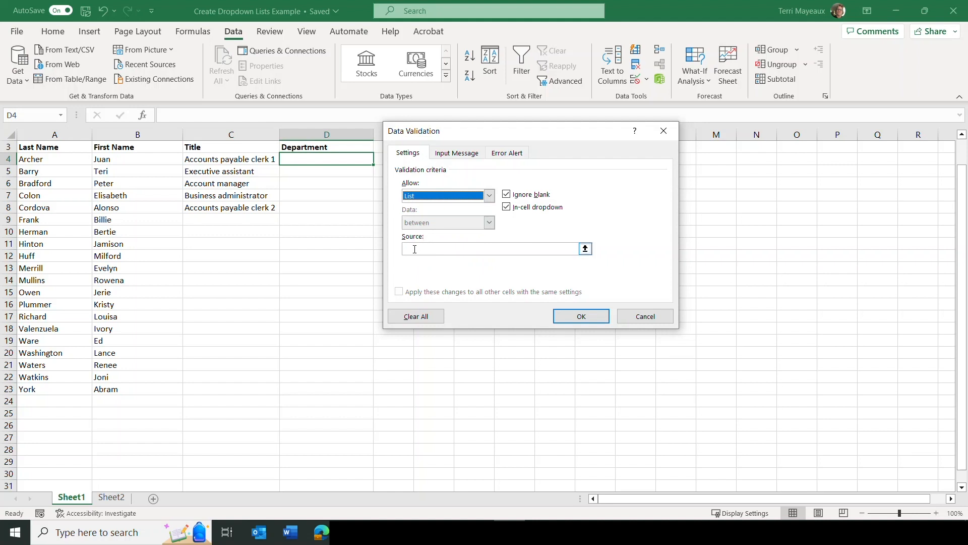
Set the validation list's source to Administration,Accounting,Marketing and apply the rule to D4
left_click(414, 249)
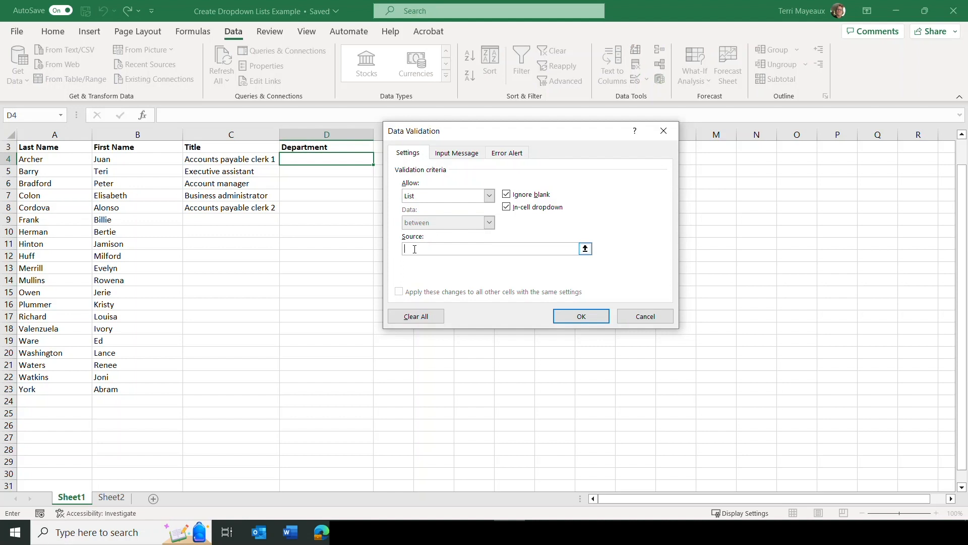
type("Administration,")
type("Accounting,Marketing")
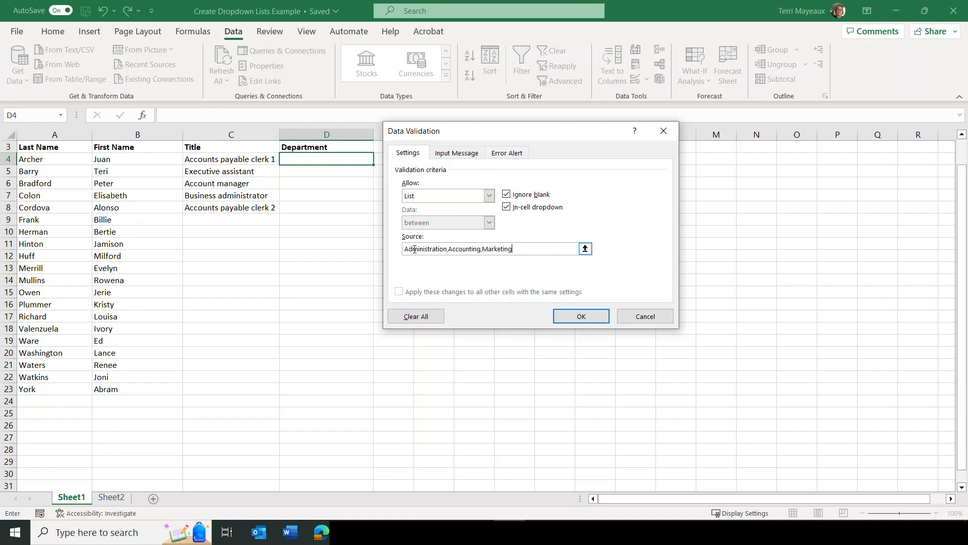
left_click(581, 316)
Check the department list in D4 and copy its dropdown down the Department column through D23
left_click(379, 160)
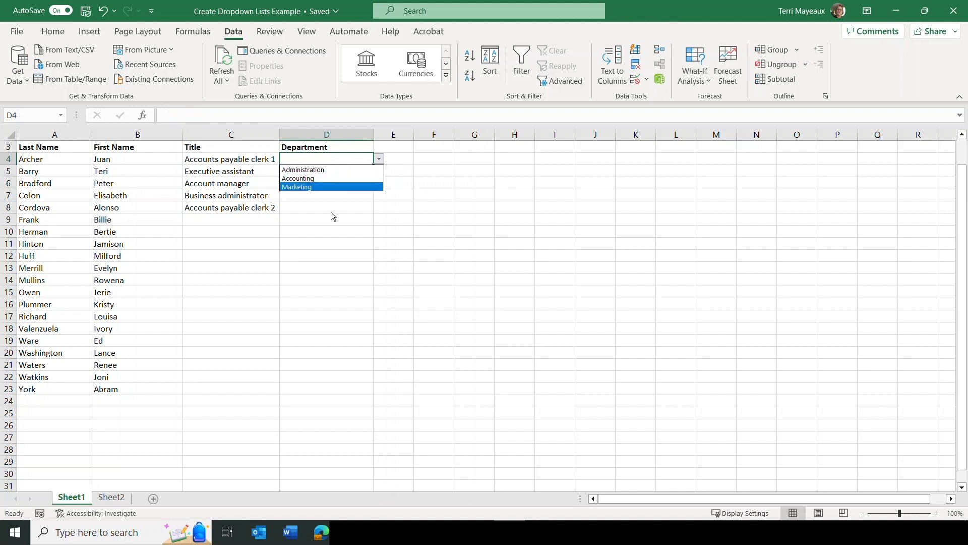
key("Escape")
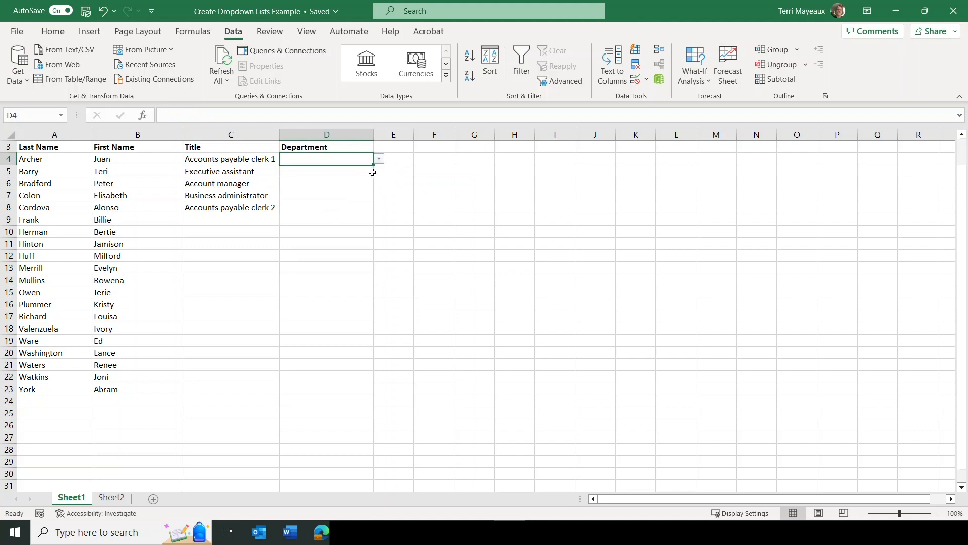
left_click_drag(374, 166, 372, 401)
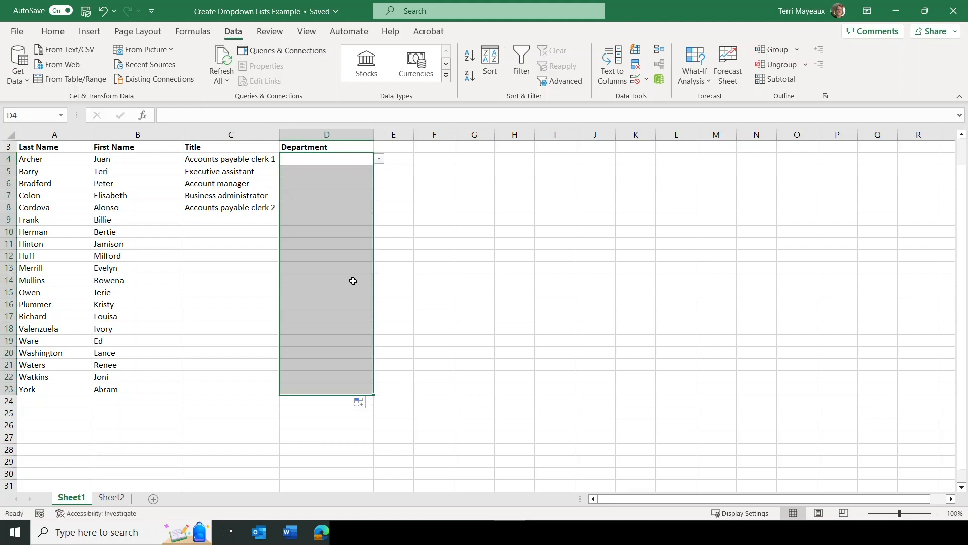
Choose departments from the dropdowns: Accounting in D5, Marketing in D4 and Administration in D6
left_click(325, 173)
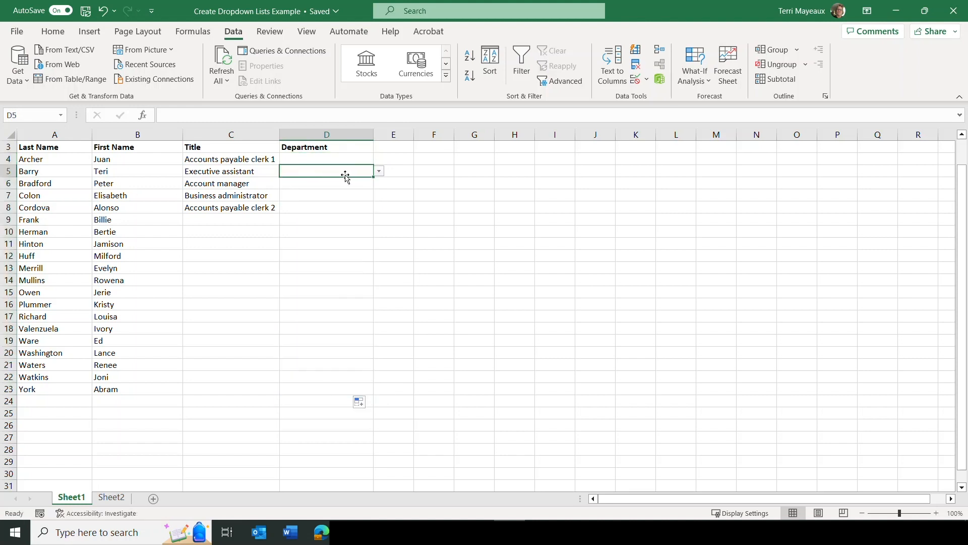
left_click(379, 173)
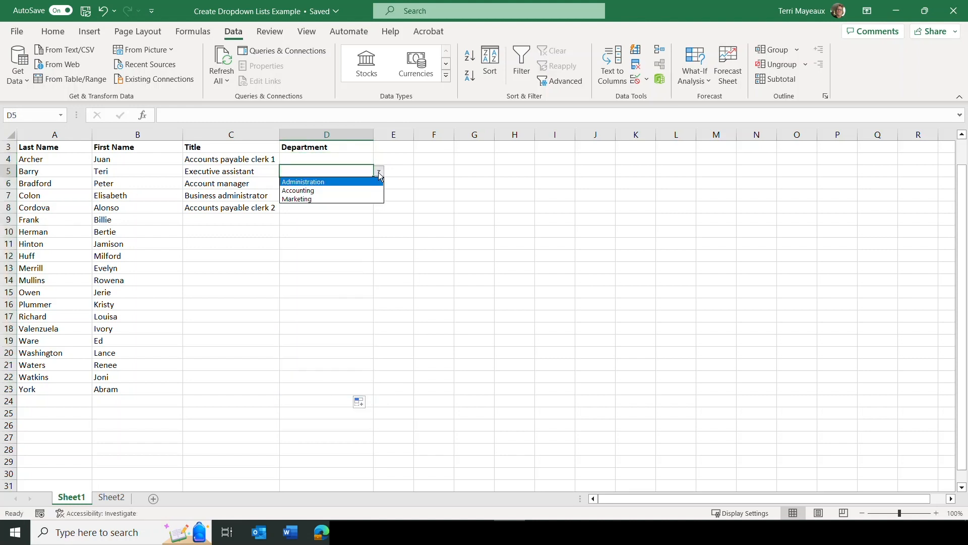
left_click(322, 191)
left_click(332, 160)
left_click(379, 159)
left_click(313, 186)
left_click(313, 186)
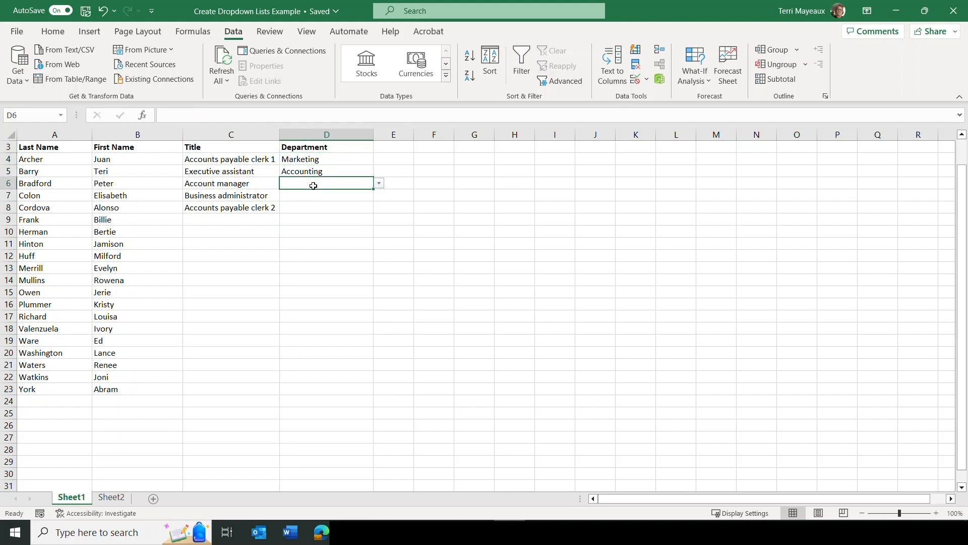
left_click(379, 184)
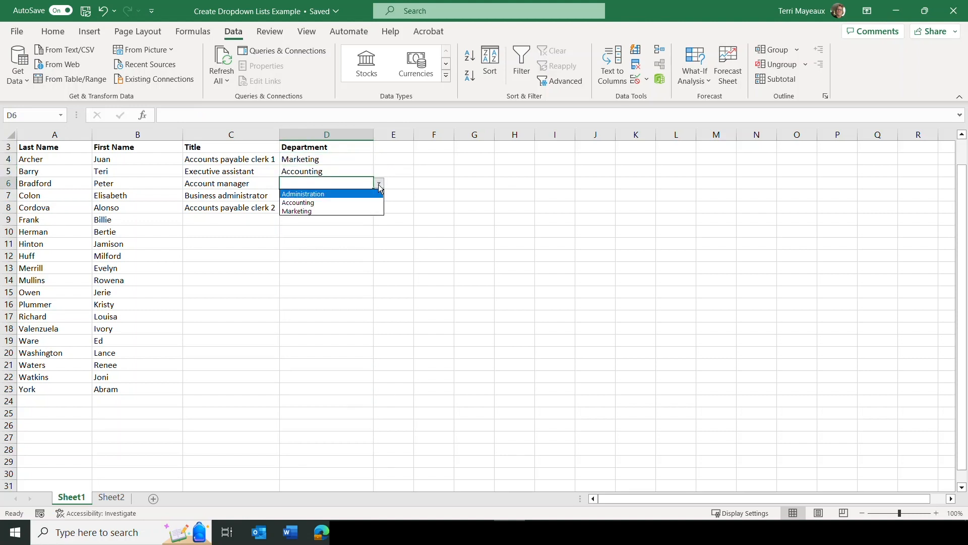
left_click(329, 194)
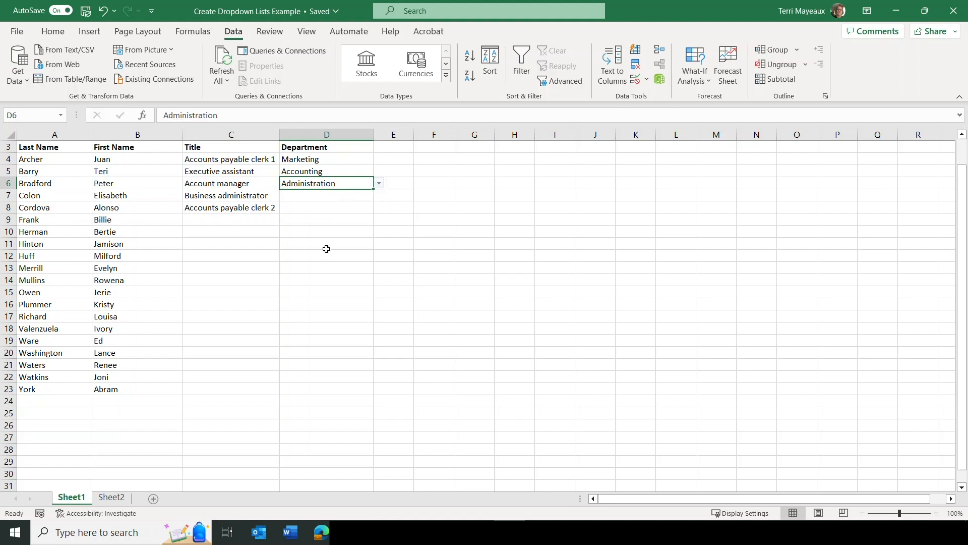
Add the column heading Party in cell E3, next to the Department heading
left_click(394, 145)
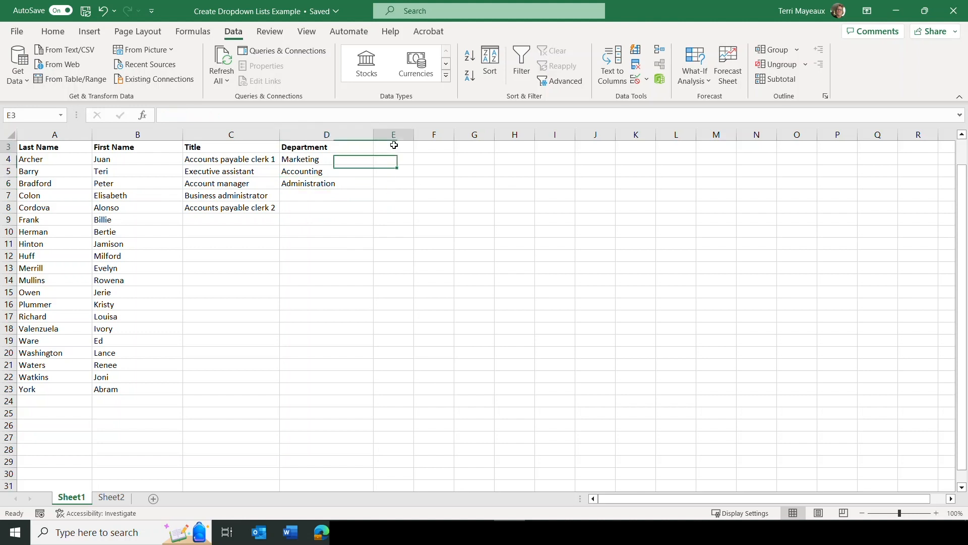
type("Party")
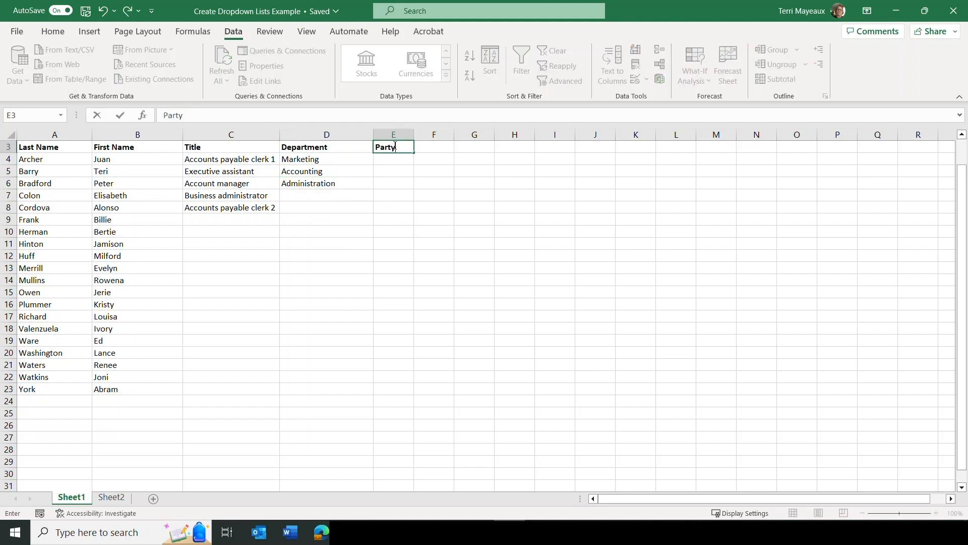
key("Return")
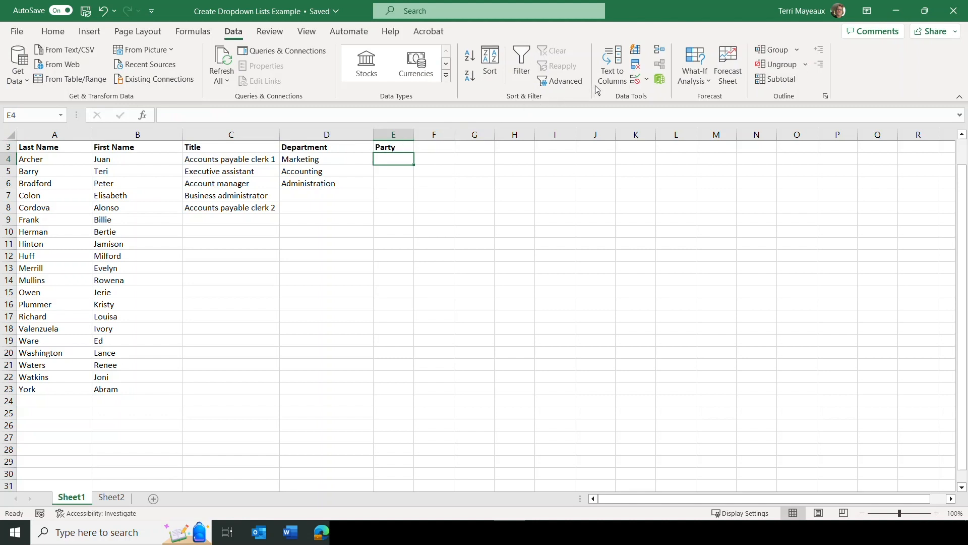
Create a List data validation in E4 with the source Yes,NO,Maybe and copy the dropdown down through E14
left_click(646, 80)
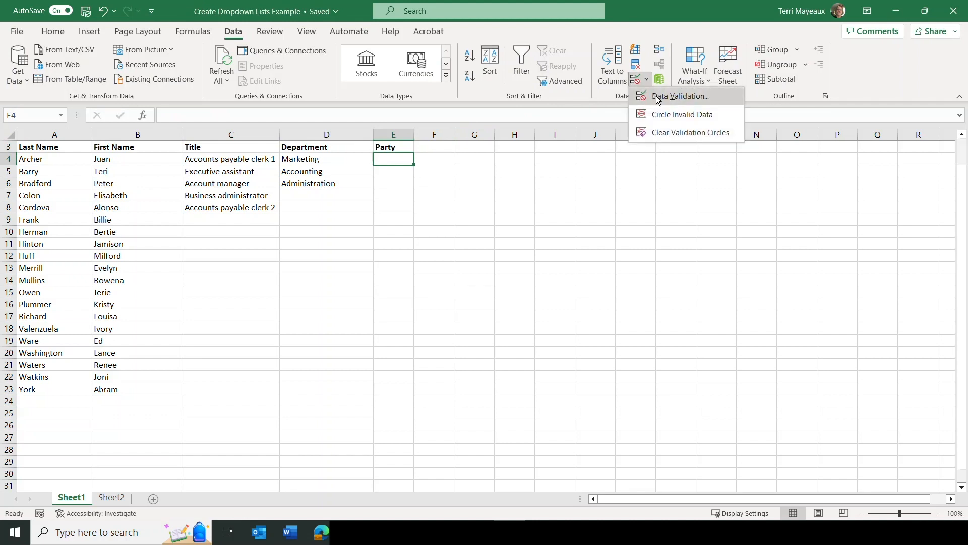
left_click(658, 97)
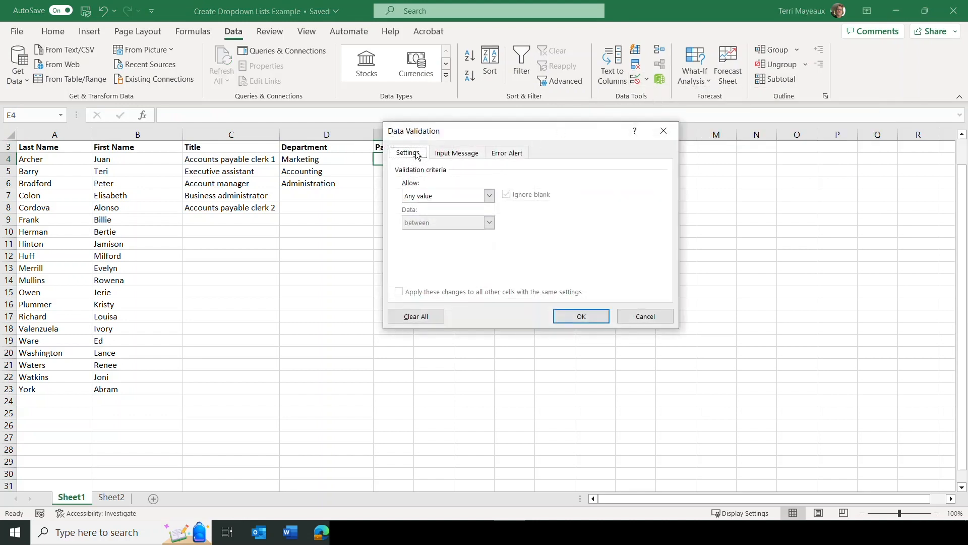
left_click(489, 196)
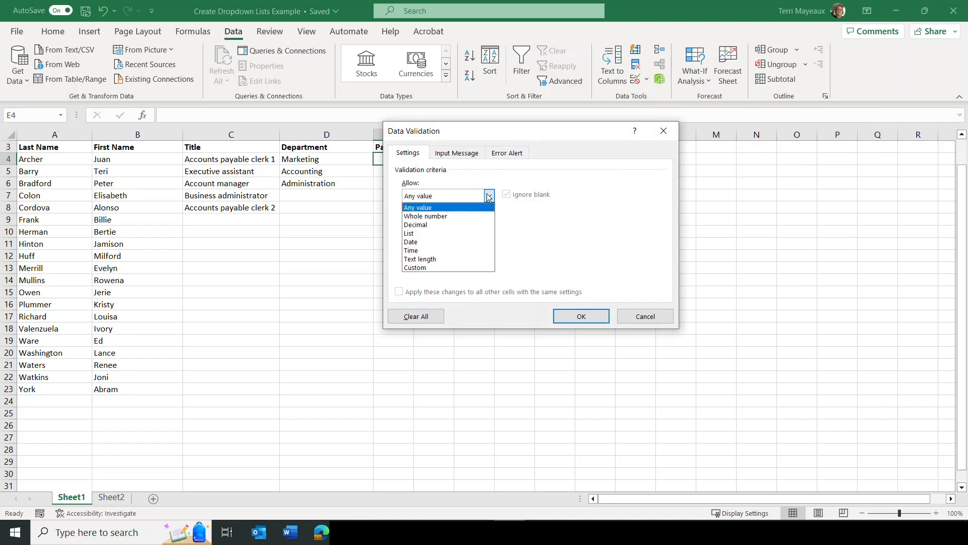
left_click(421, 234)
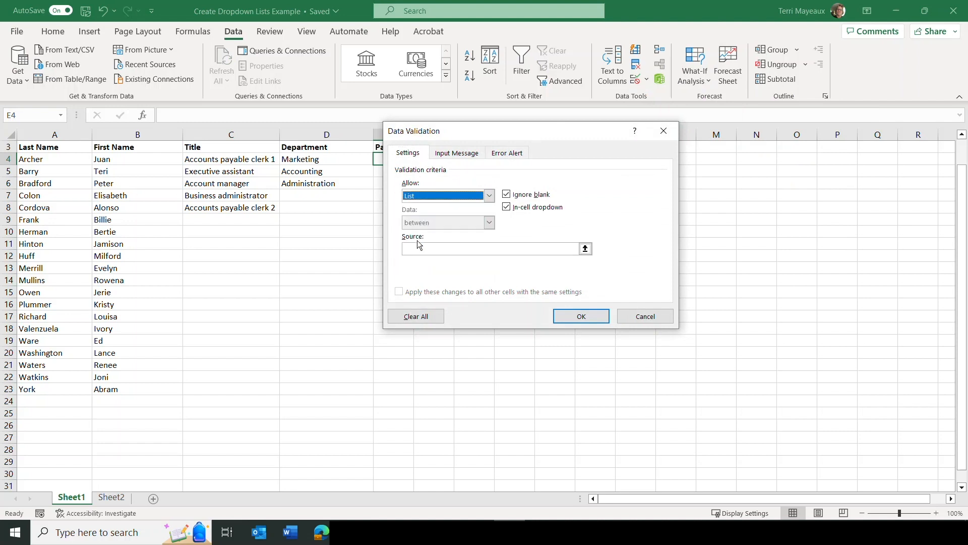
left_click(415, 248)
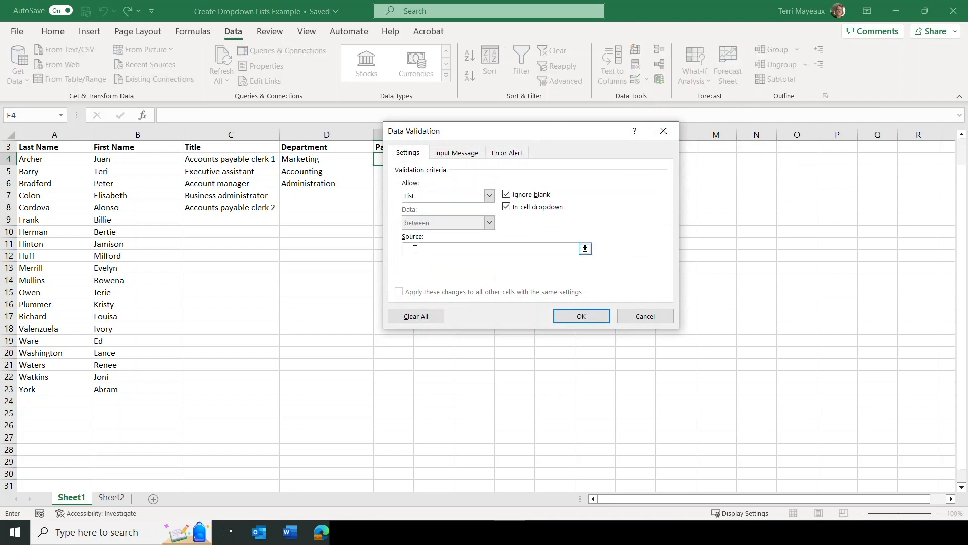
type("Yes,NO,Maybe")
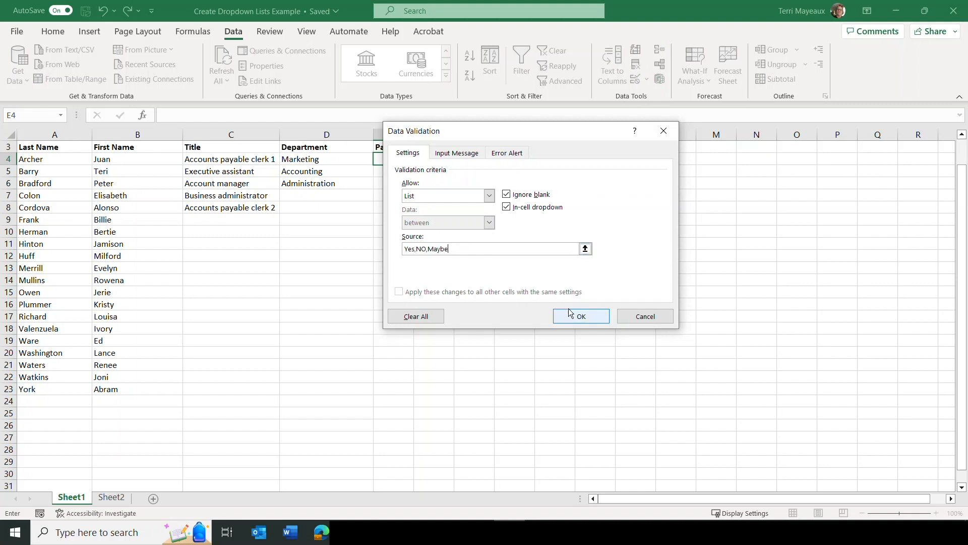
left_click(588, 317)
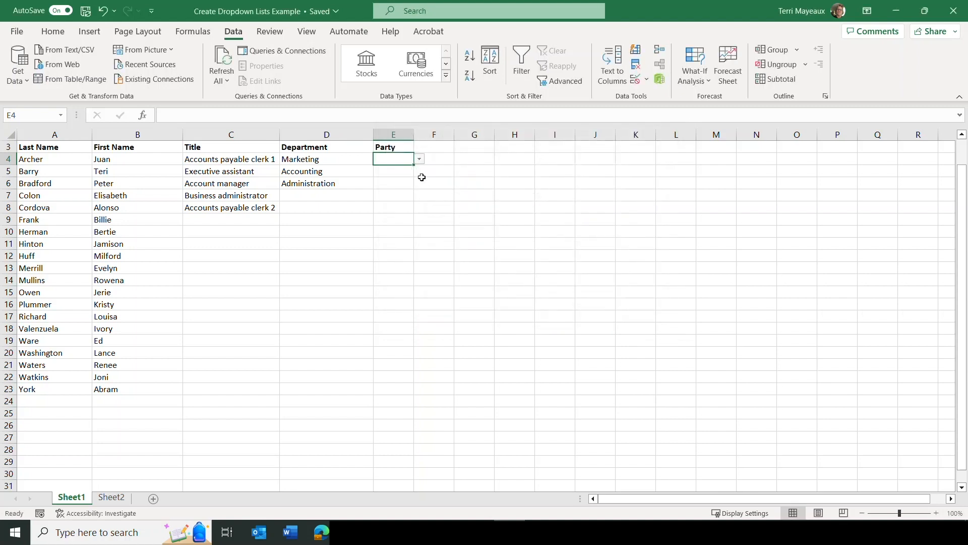
left_click_drag(413, 167, 418, 285)
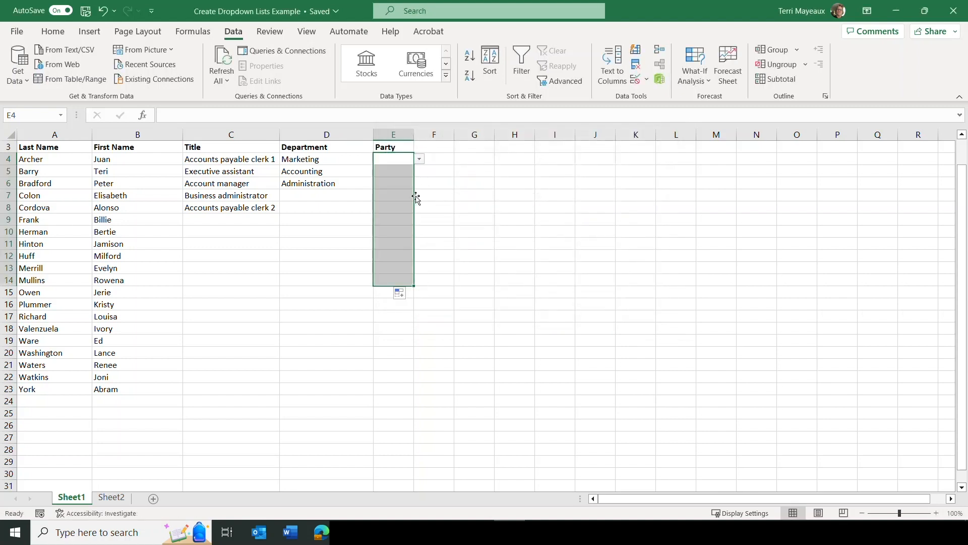
Choose Party responses from the dropdowns: Yes in E4, Maybe in E5 and NO in E6
left_click(399, 159)
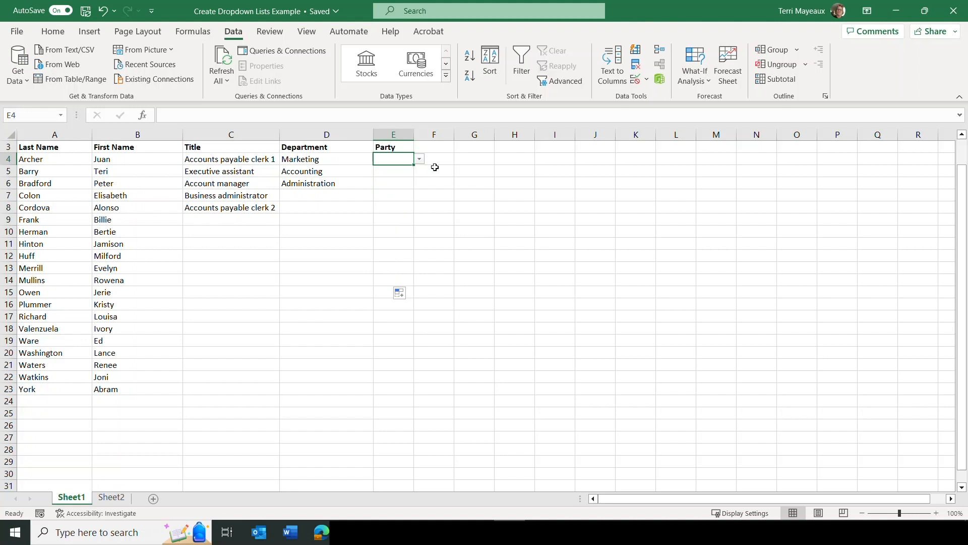
left_click(420, 160)
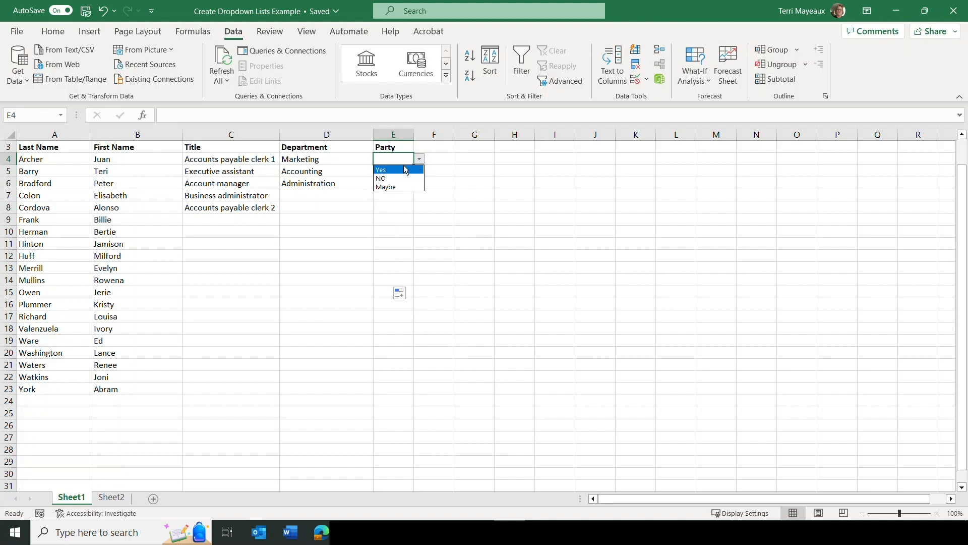
left_click(401, 171)
left_click(401, 171)
left_click(420, 171)
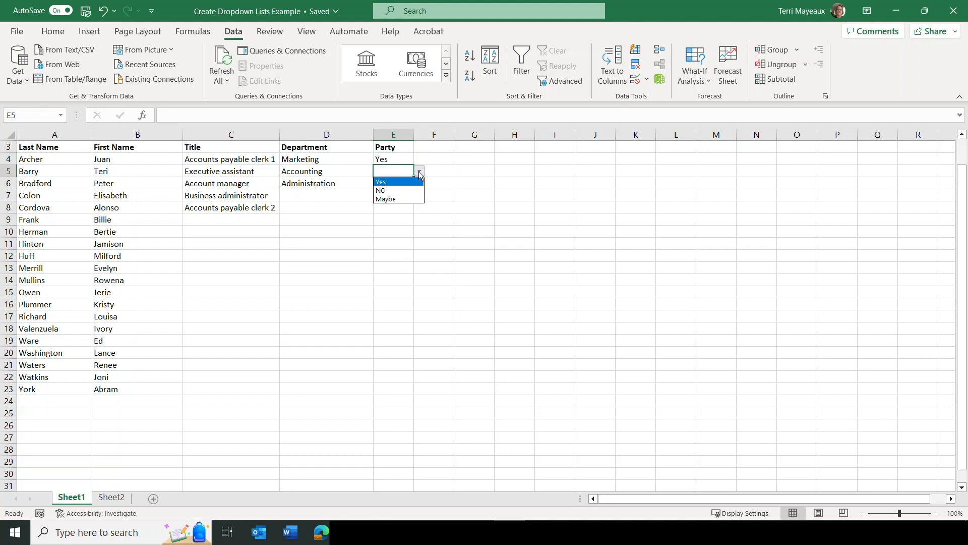
left_click(407, 197)
left_click(402, 183)
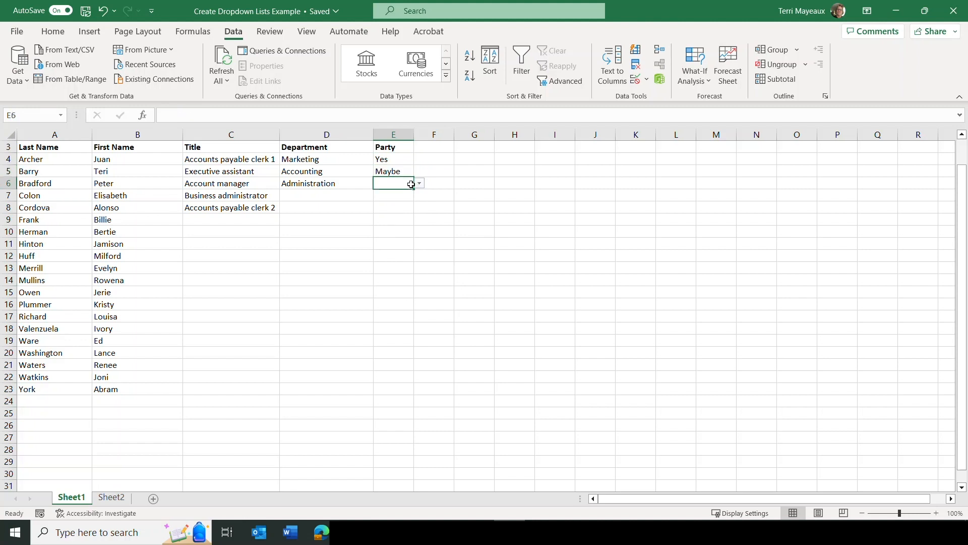
left_click(420, 184)
left_click(398, 202)
key("Return")
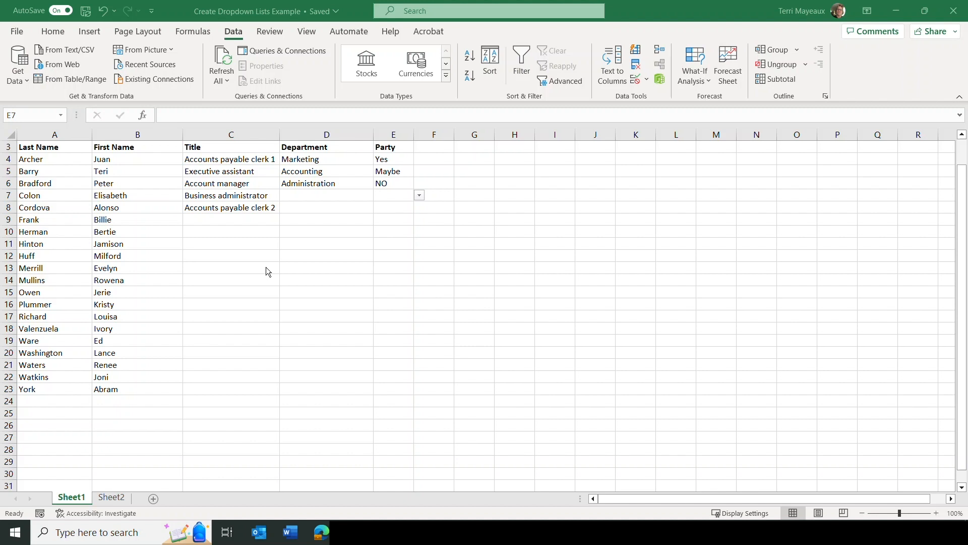
Clear all data validation settings from E4:E8 in the Party column and check the filled-in cells for dropdowns
left_click_drag(398, 157, 400, 205)
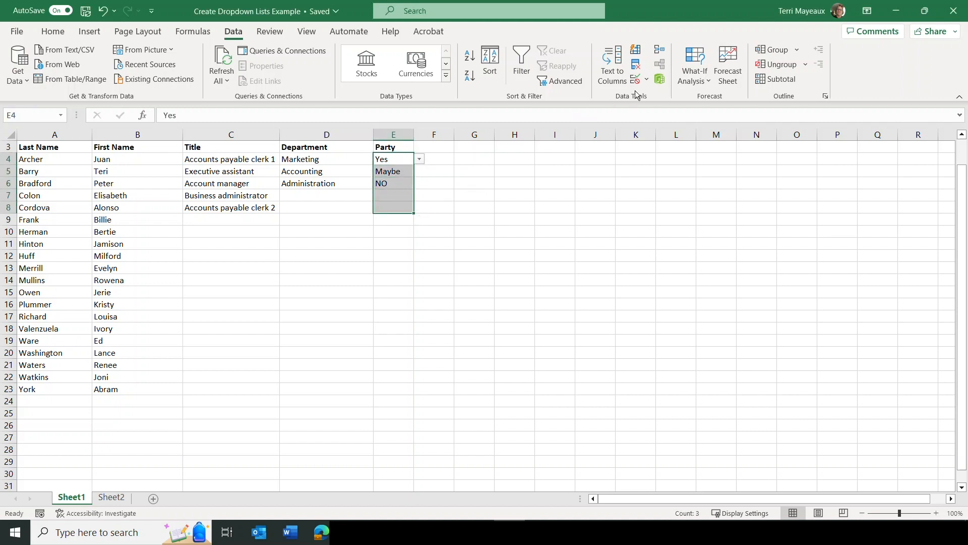
left_click(647, 80)
left_click(656, 95)
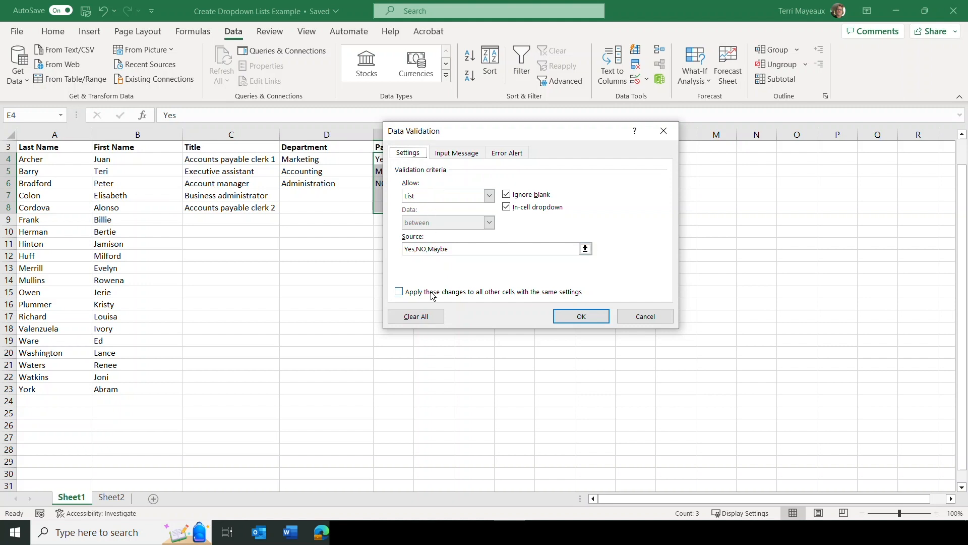
left_click(423, 319)
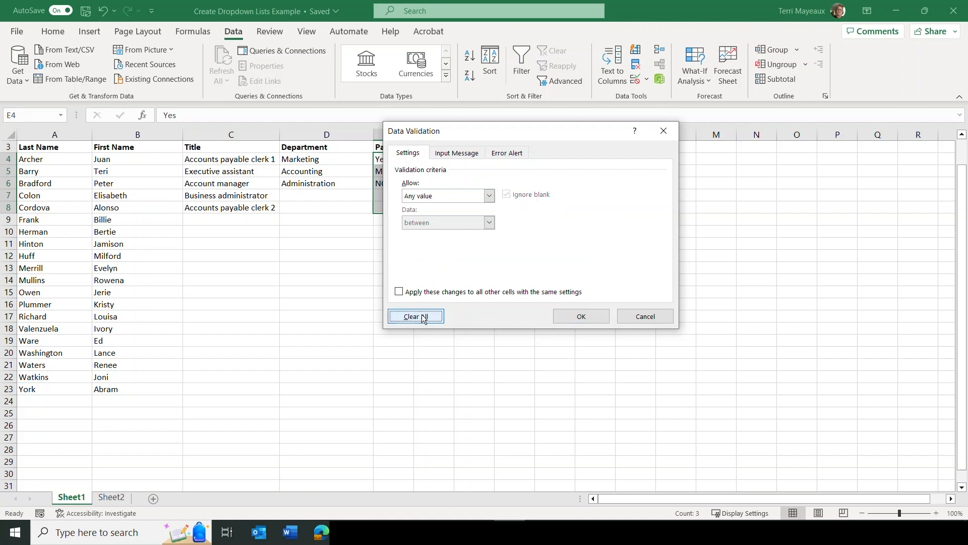
left_click(580, 316)
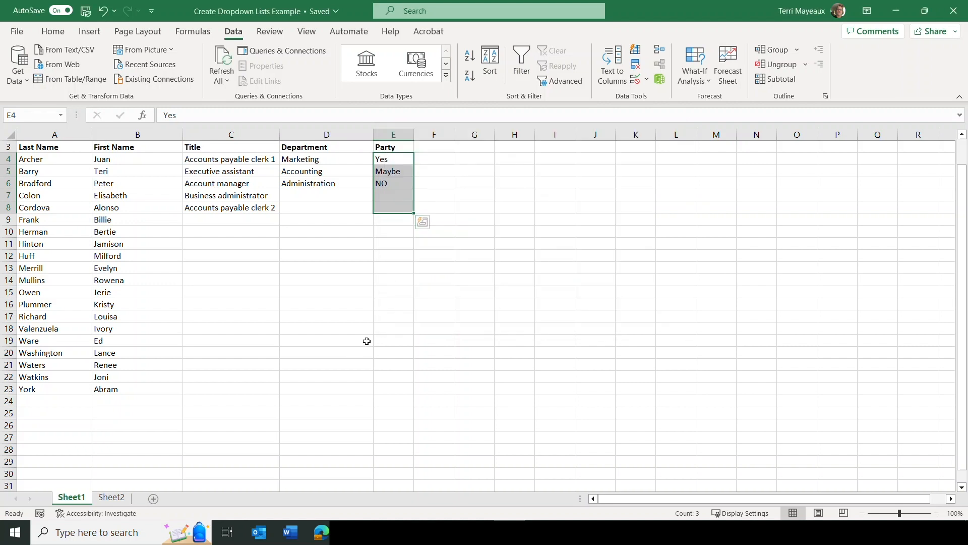
left_click(384, 159)
left_click(398, 171)
left_click(405, 184)
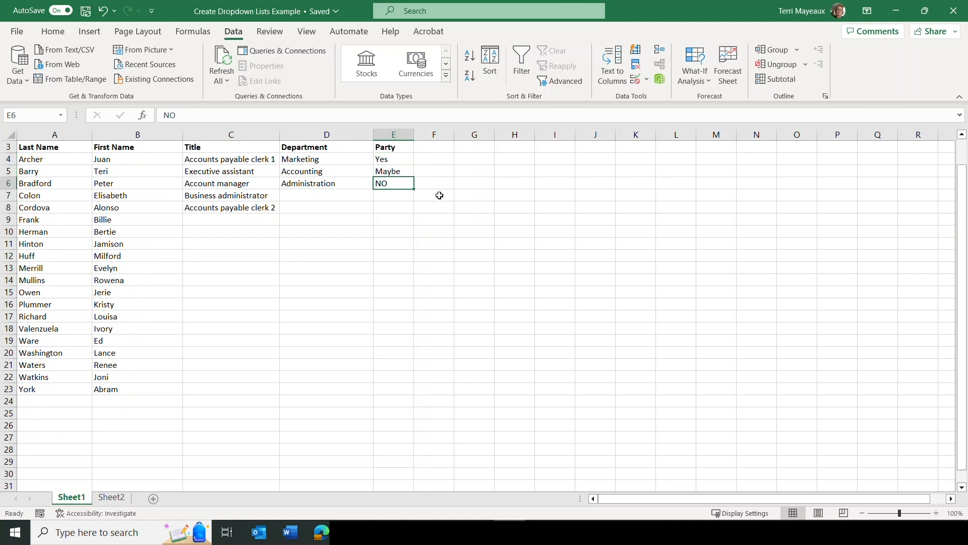
left_click(408, 158)
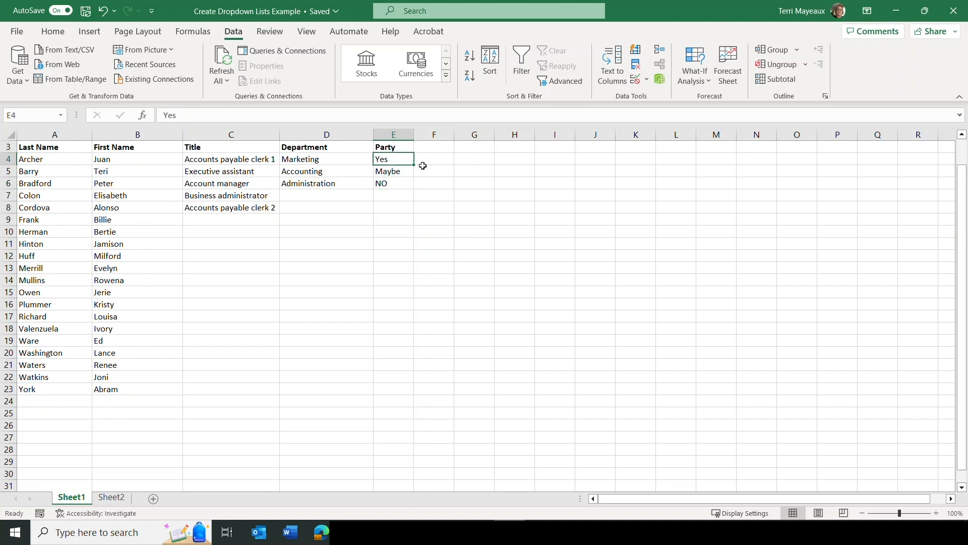